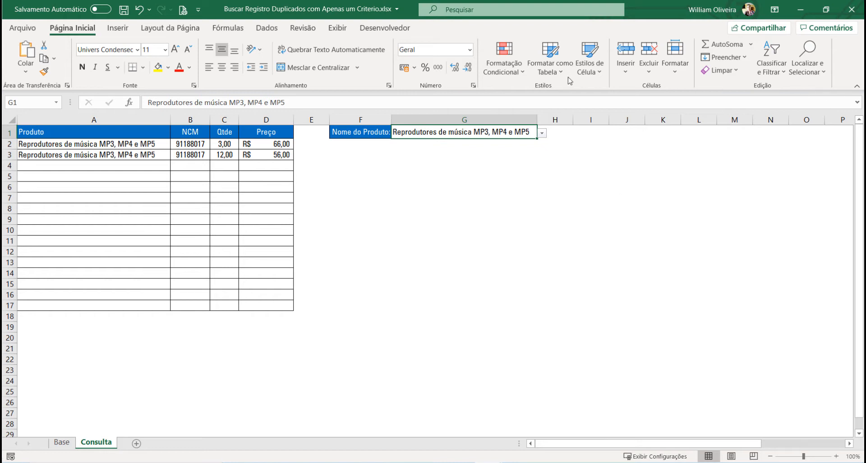
- Choose Pen drives as the product name in G1 and close this workbook without saving the changes
left_click(540, 134)
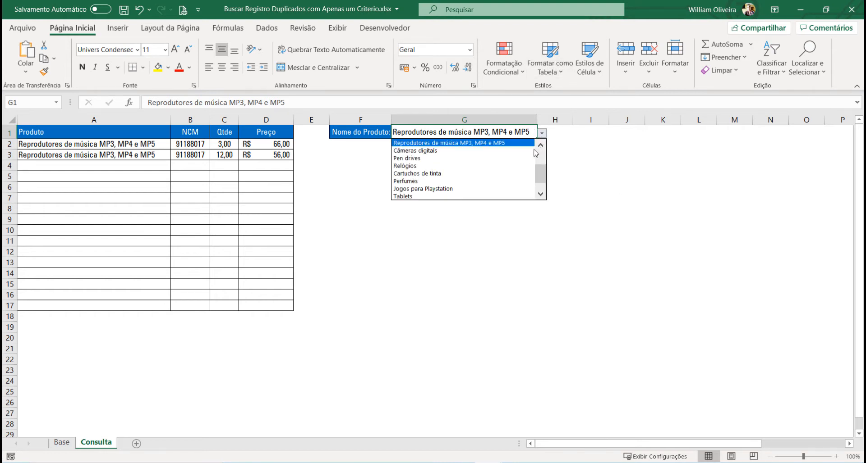
left_click(449, 158)
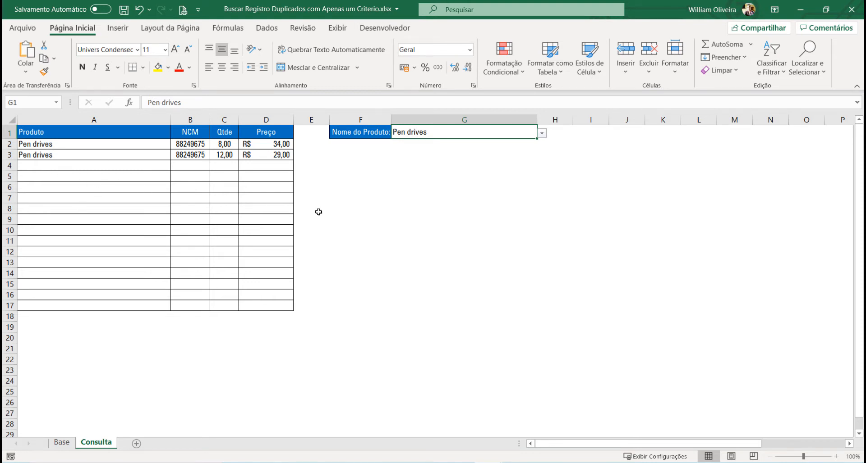
left_click(857, 14)
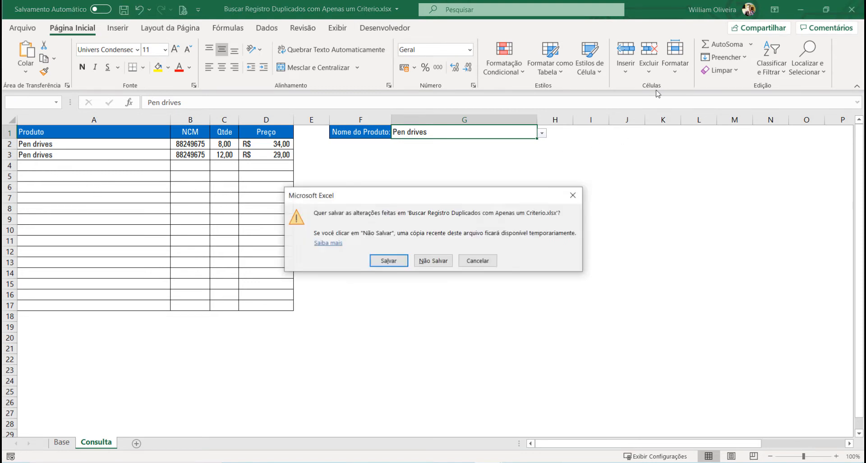
left_click(433, 262)
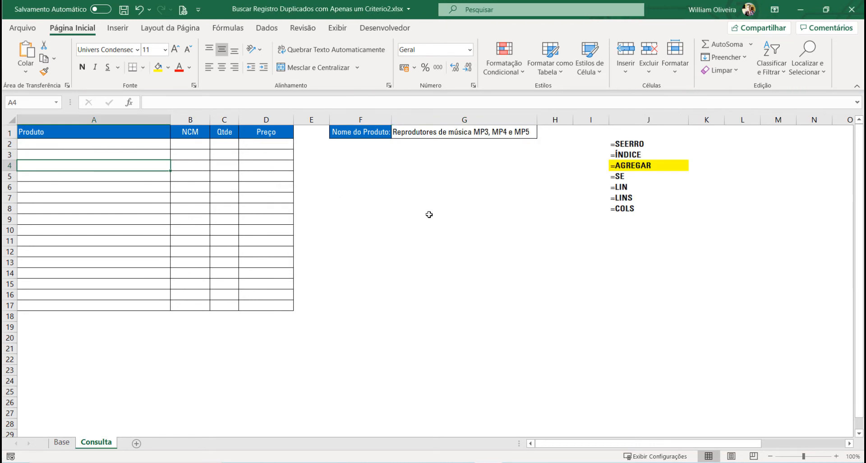
- Examine the product options offered by the list in cell G1 without choosing another one
left_click(460, 166)
left_click(449, 137)
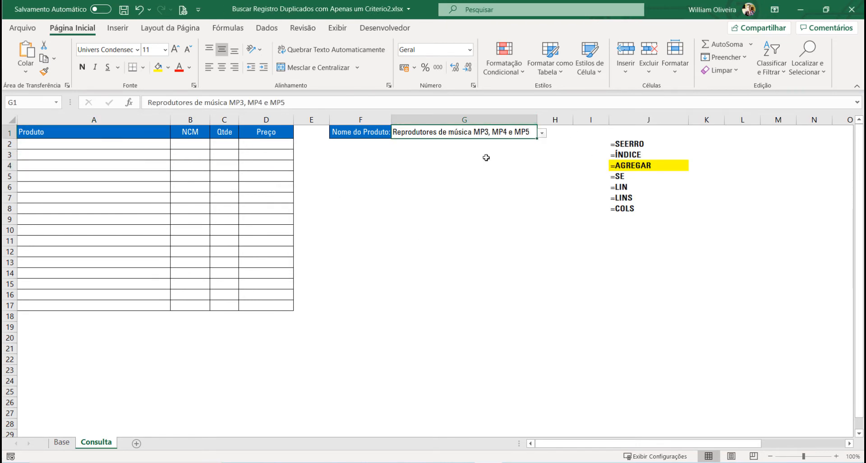
left_click(543, 134)
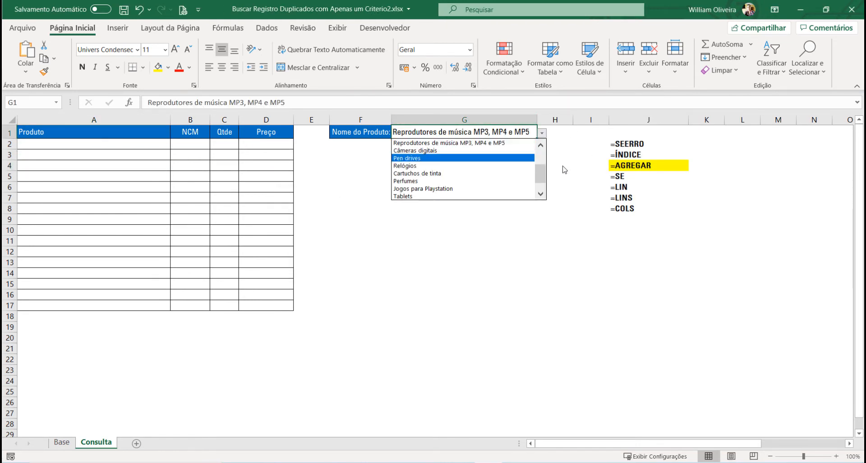
left_click(573, 171)
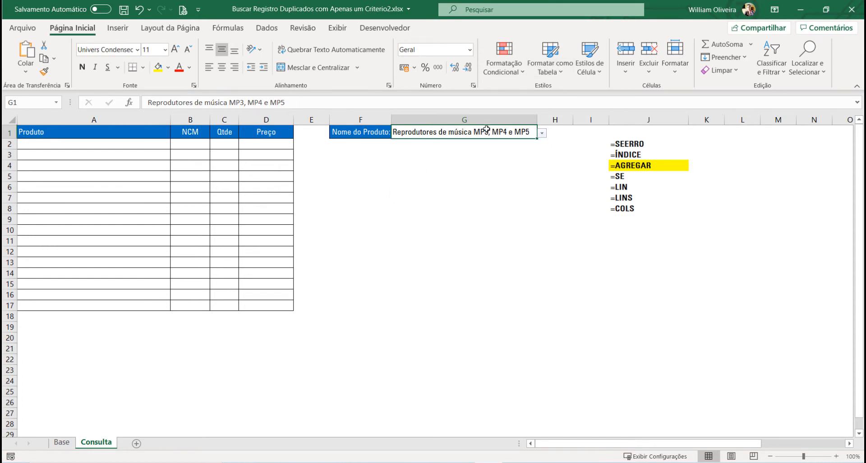
- Review cell G1's data validation settings, including the Lista criterion and its source range, and dismiss them without applying changes
left_click(268, 29)
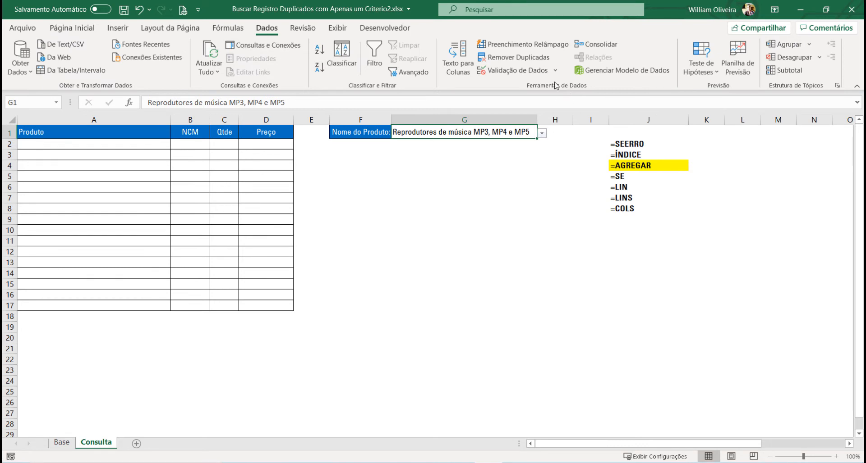
left_click(506, 72)
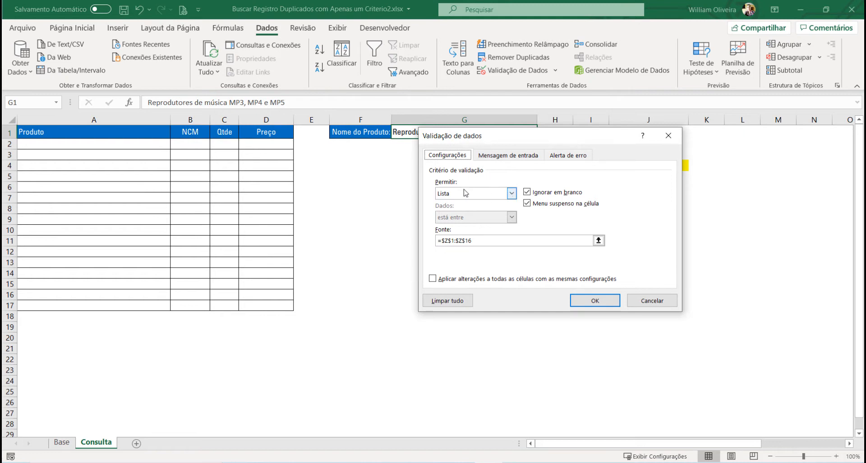
left_click(512, 193)
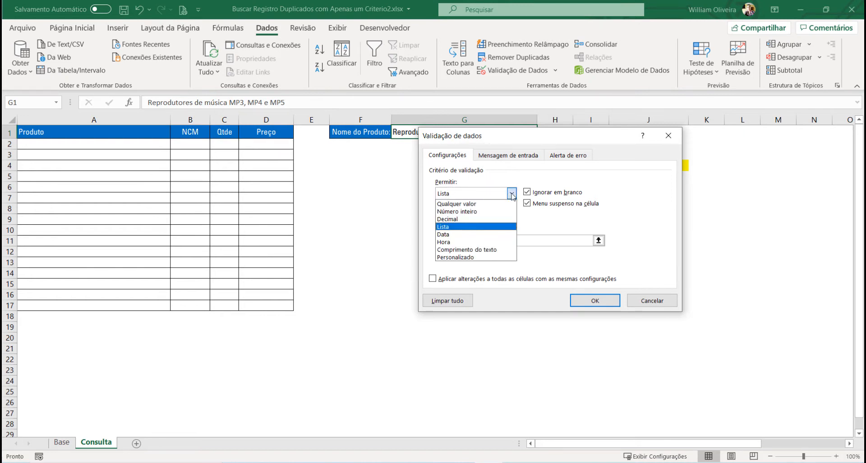
left_click(453, 227)
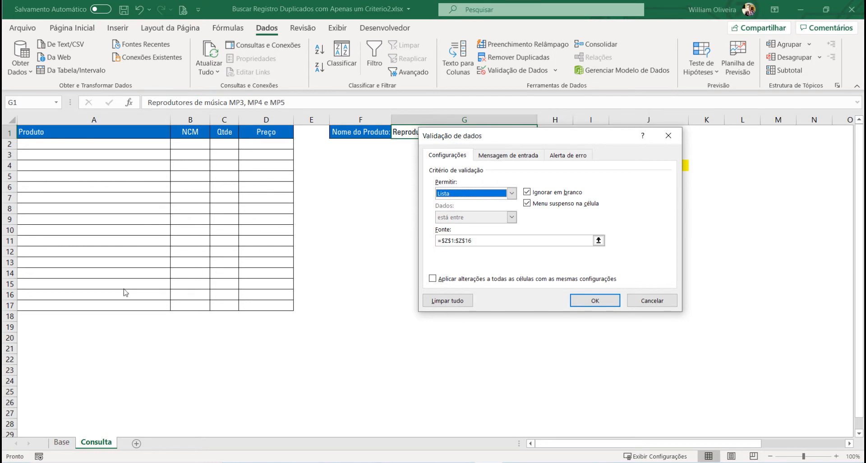
left_click(647, 305)
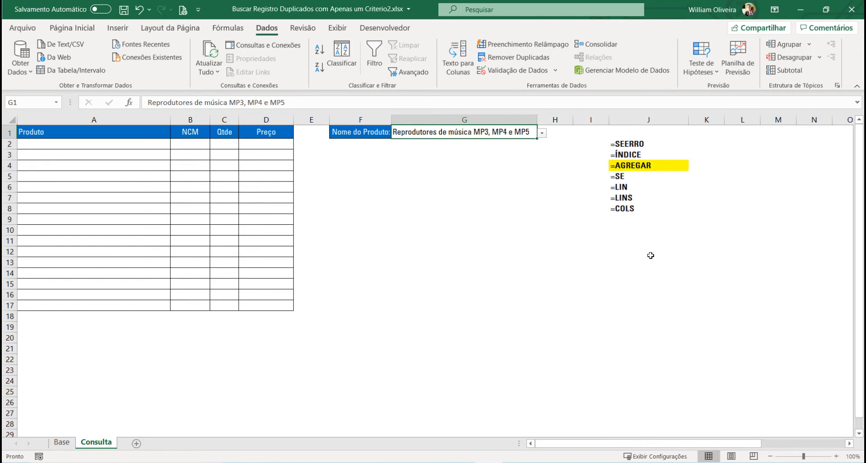
- Enter the test formula =LIN(A2) in cell G10
left_click(532, 232)
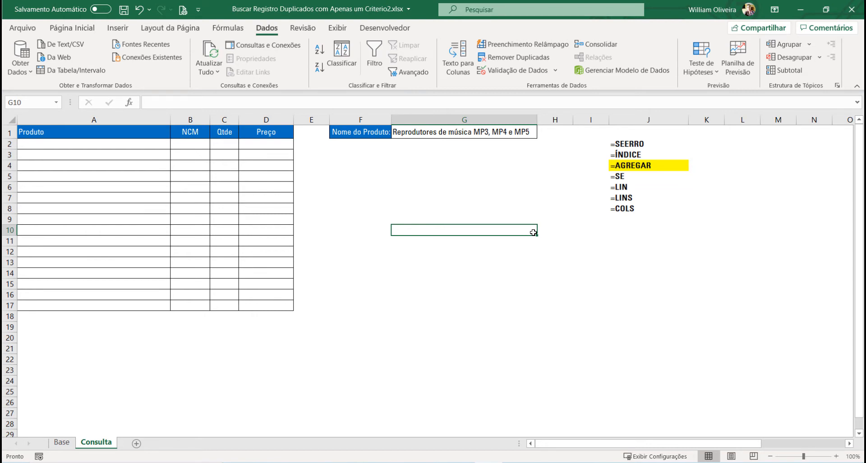
type("=LIN(")
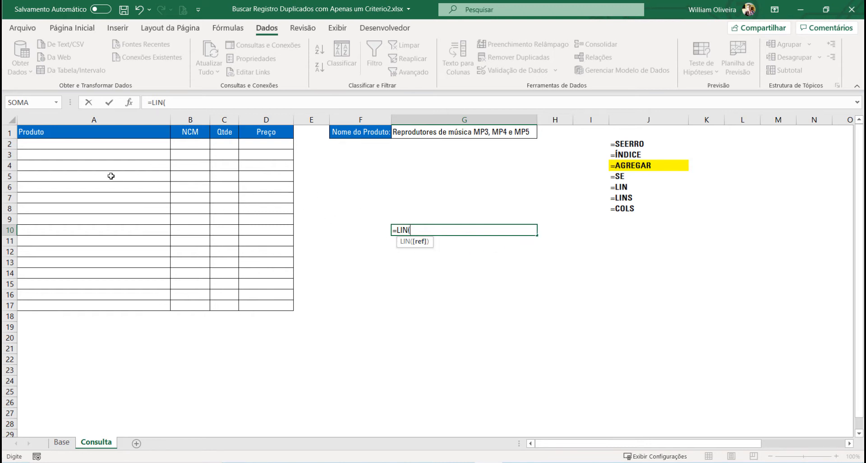
left_click(87, 145)
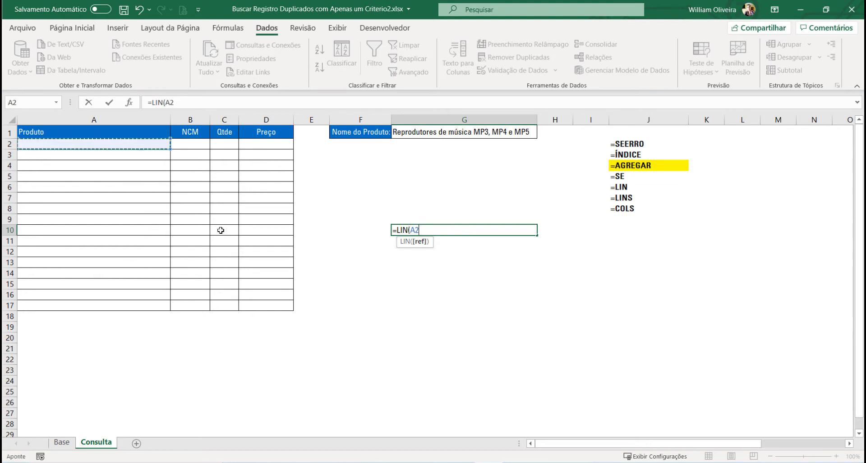
type(")")
key("Return")
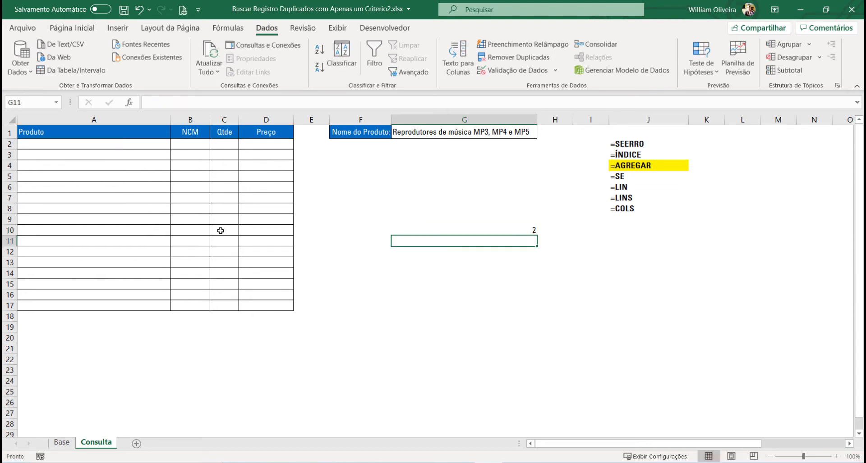
- Change the function in cell G10 so the formula reads =LINS(A2)
left_click(509, 231)
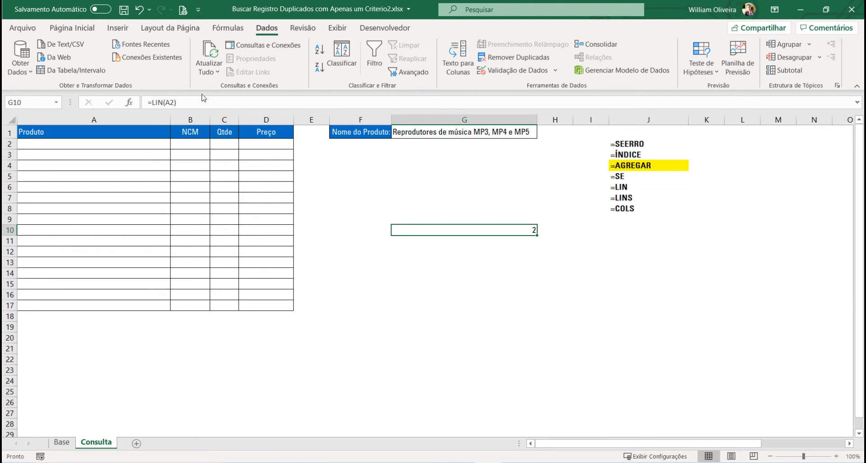
left_click(165, 102)
type("S")
key("Return")
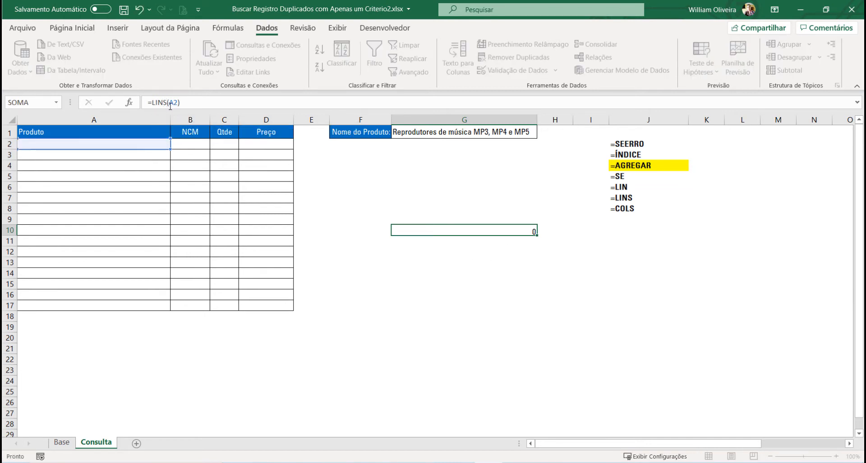
- Extend the LINS reference in cell G10 to cover all Produto rows, making it =LINS(A2:A17)
left_click(532, 231)
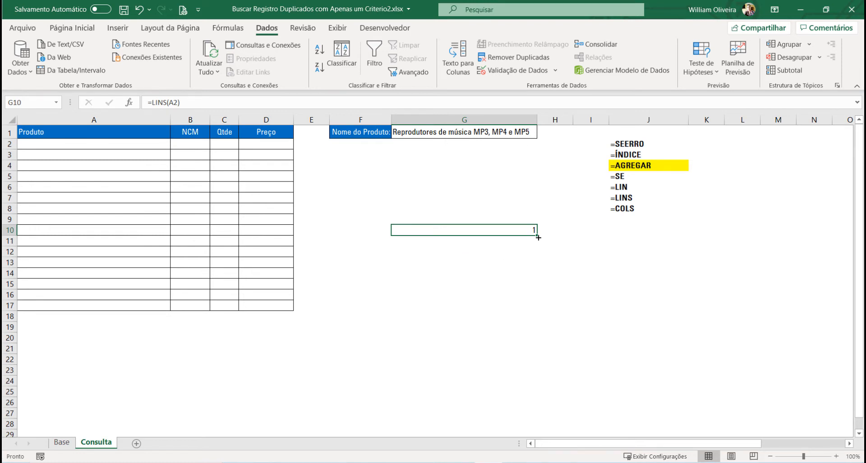
left_click(178, 102)
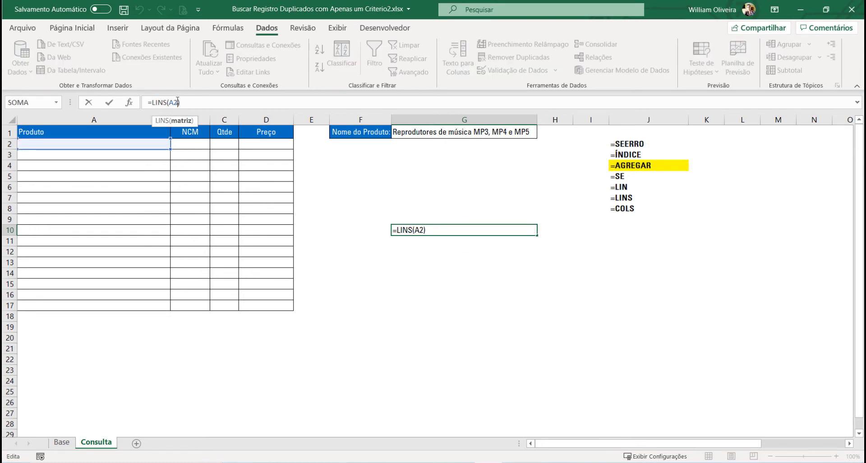
key("BackSpace")
key("BackSpace")
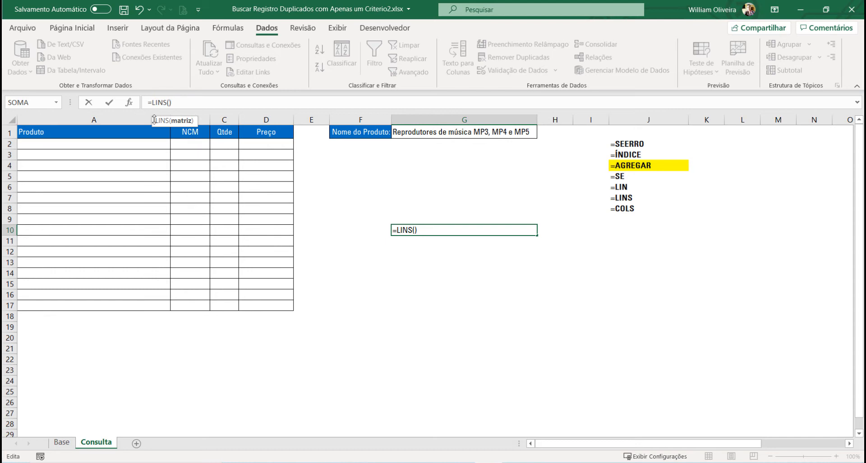
left_click_drag(111, 143, 83, 302)
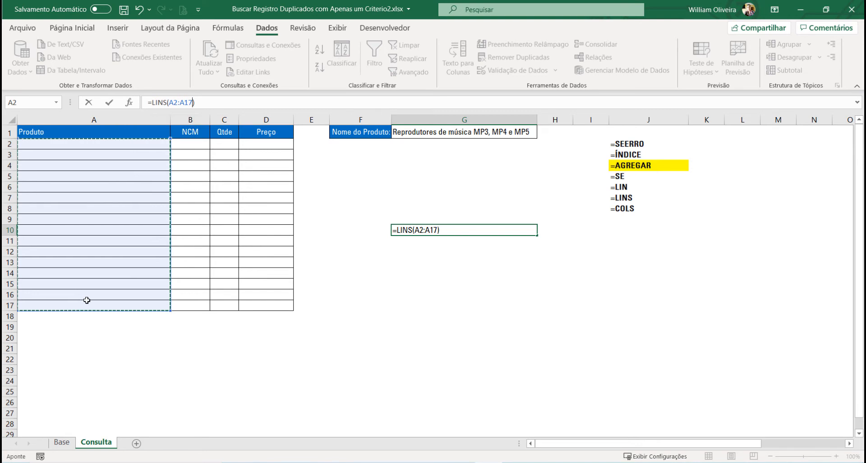
key("Return")
- Replace the formula in cell G10 with =COLS(A1:D1), referencing the table's header row
left_click(506, 231)
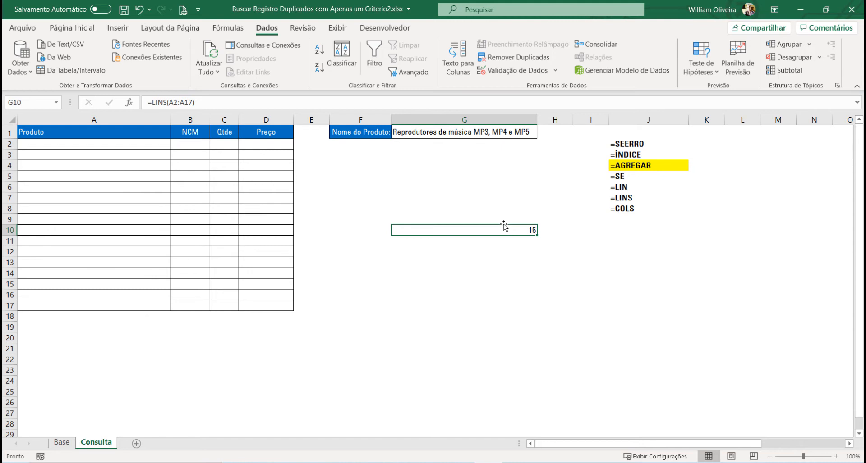
type("=COLS(")
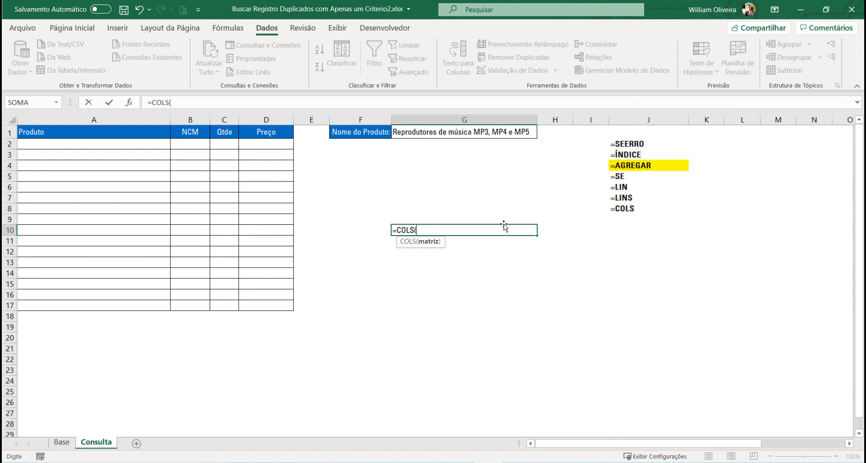
left_click(108, 132)
left_click_drag(202, 124, 266, 132)
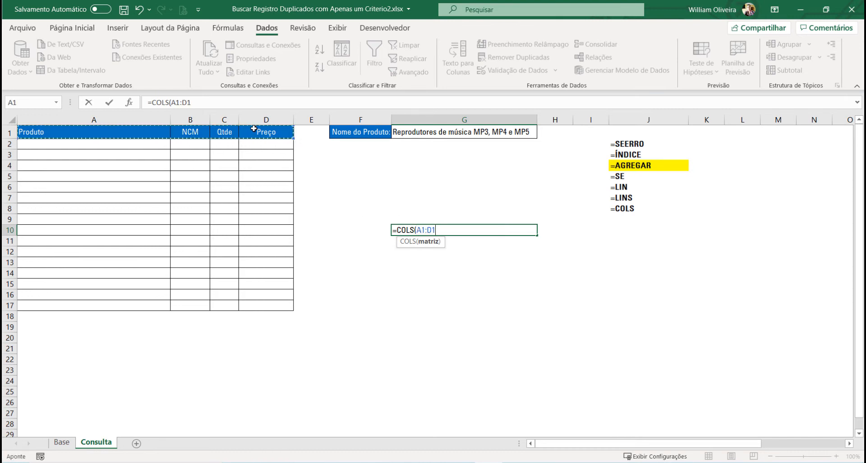
type(")")
key("Return")
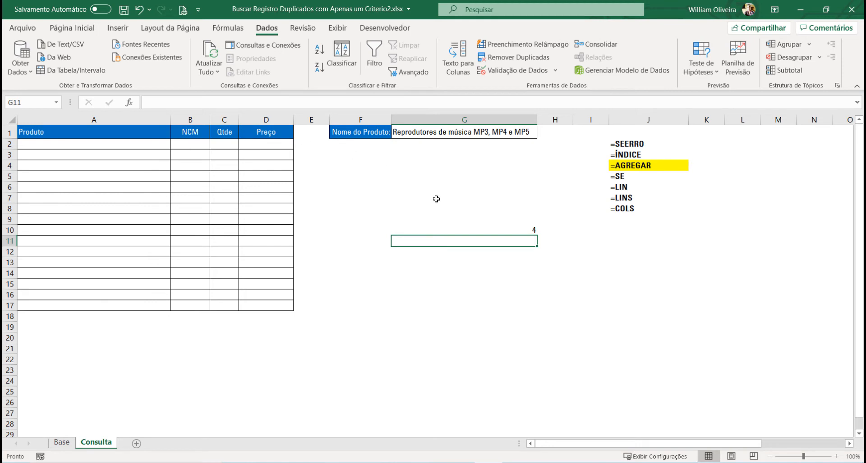
left_click(513, 228)
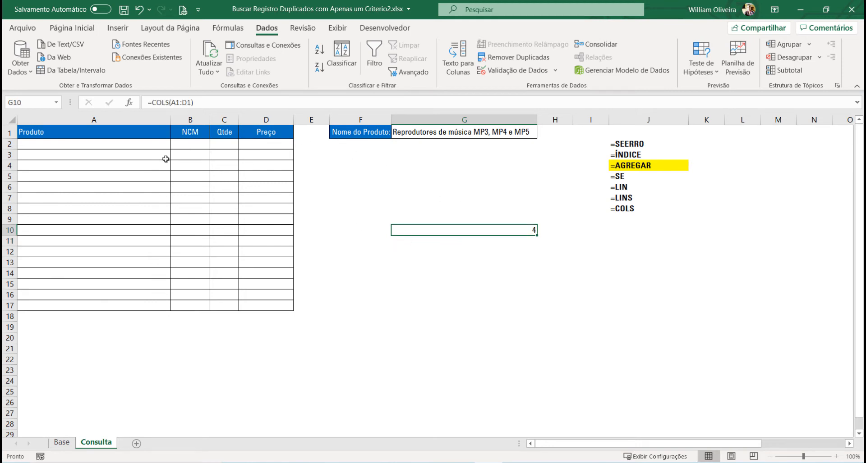
- Go through columns A to D of the table one by one and clear the test formula from cell G10
left_click(81, 120)
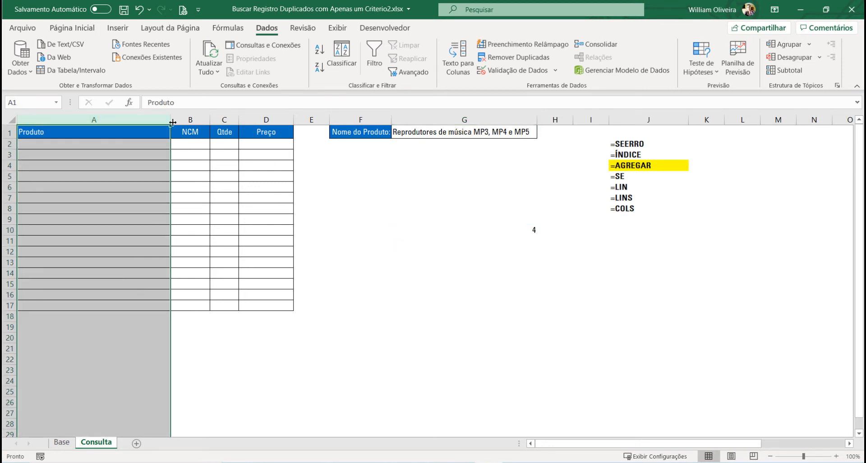
left_click(190, 119)
left_click(220, 119)
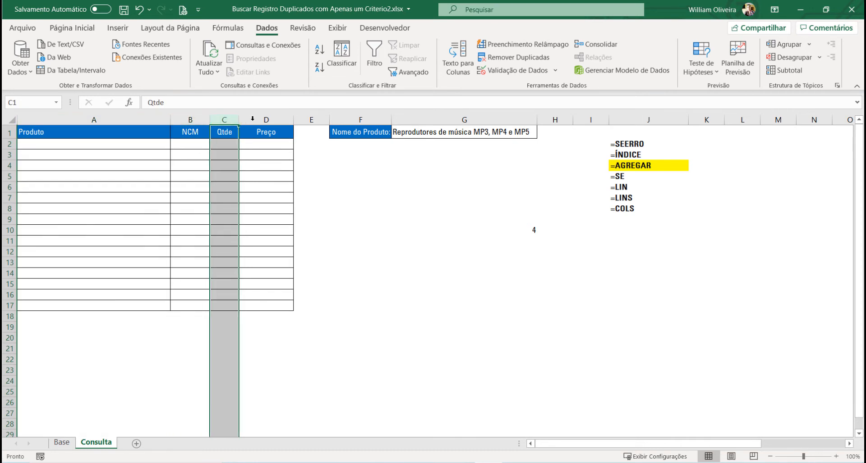
left_click(266, 119)
left_click(504, 229)
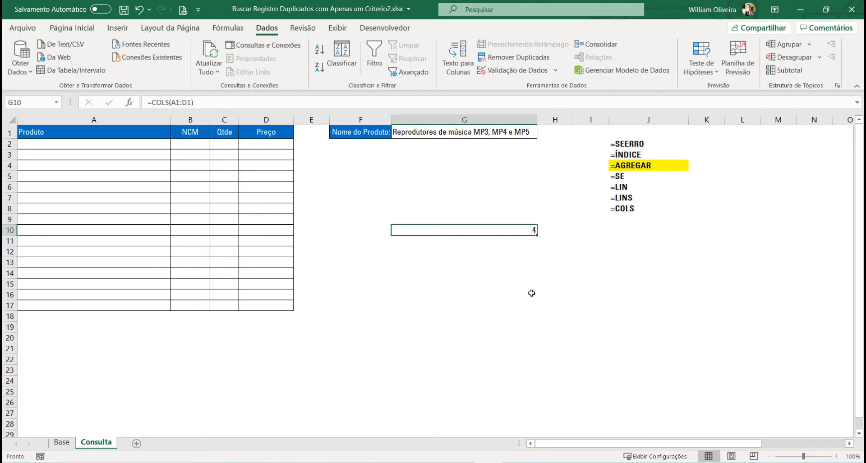
key("Delete")
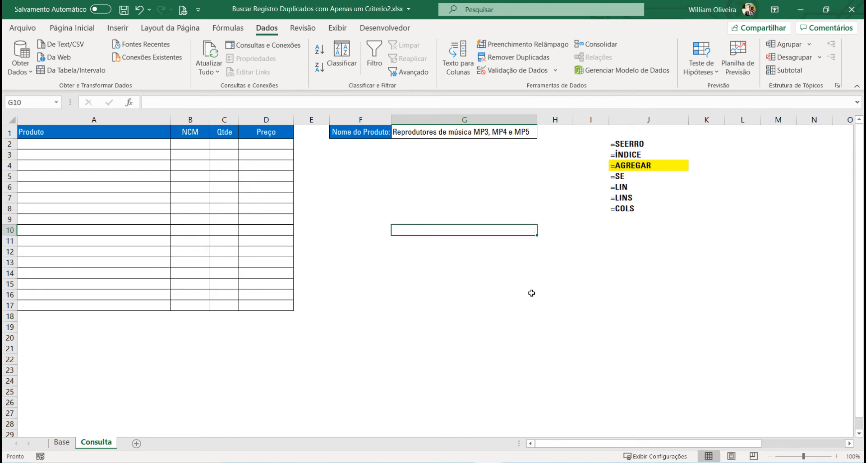
- Start an ÍNDICE formula in cell A2 of Consulta with the absolute range Base!$A$2:$D$26 as its array
left_click(163, 145)
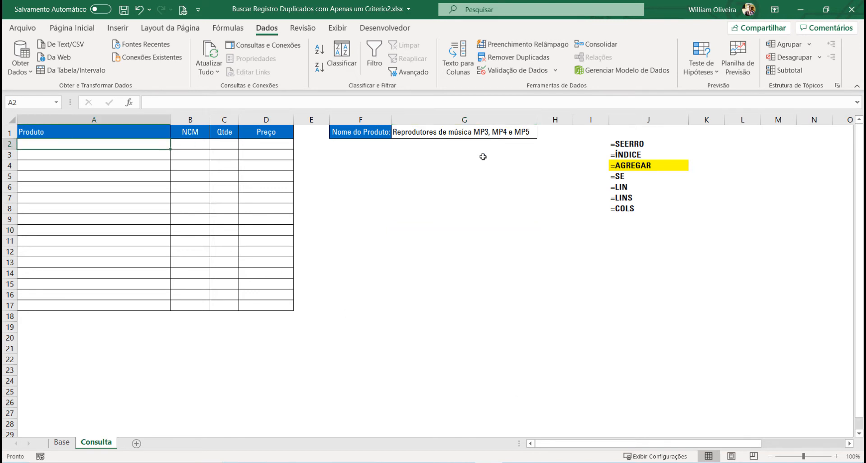
left_click(635, 165)
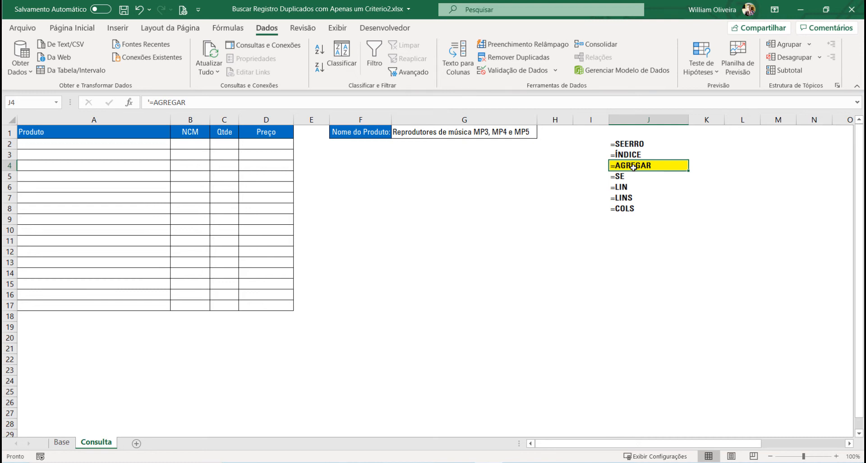
left_click(143, 144)
type("=")
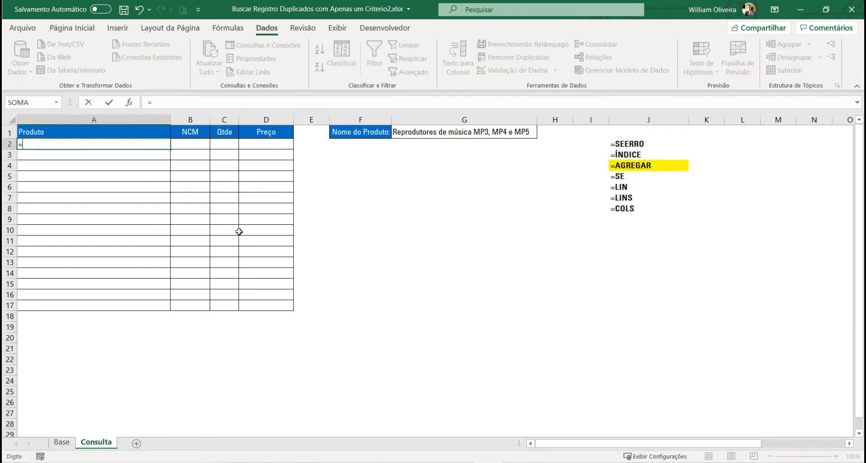
type("ÍN")
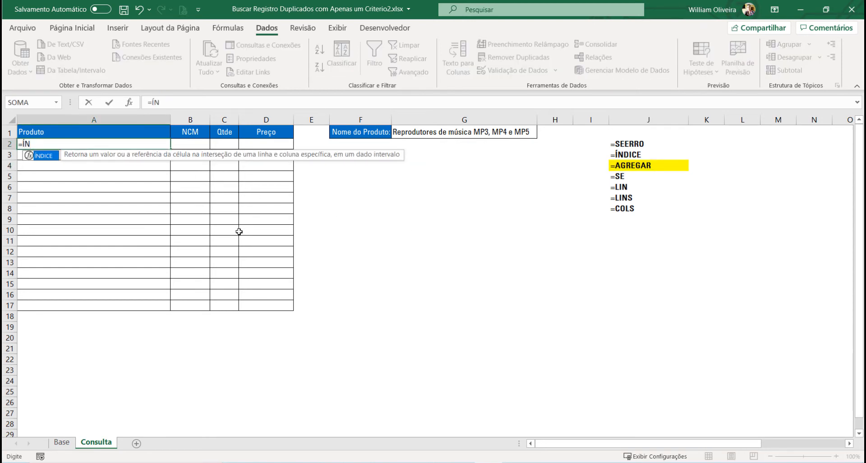
key("Tab")
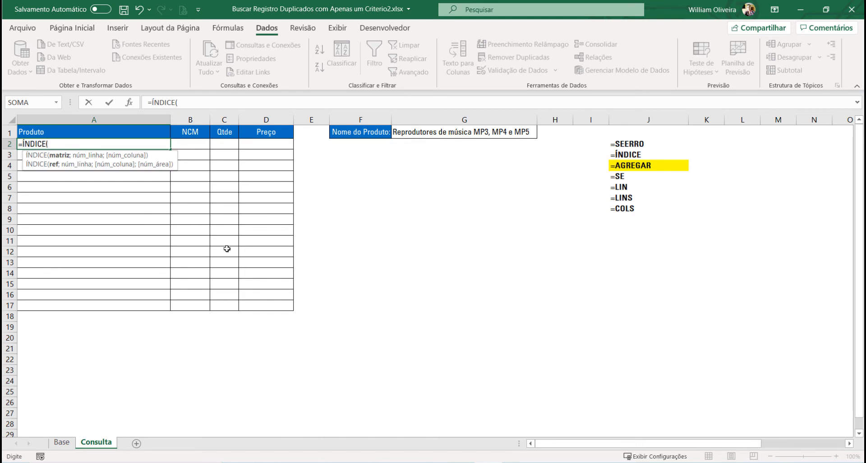
left_click(62, 443)
left_click_drag(49, 143, 229, 404)
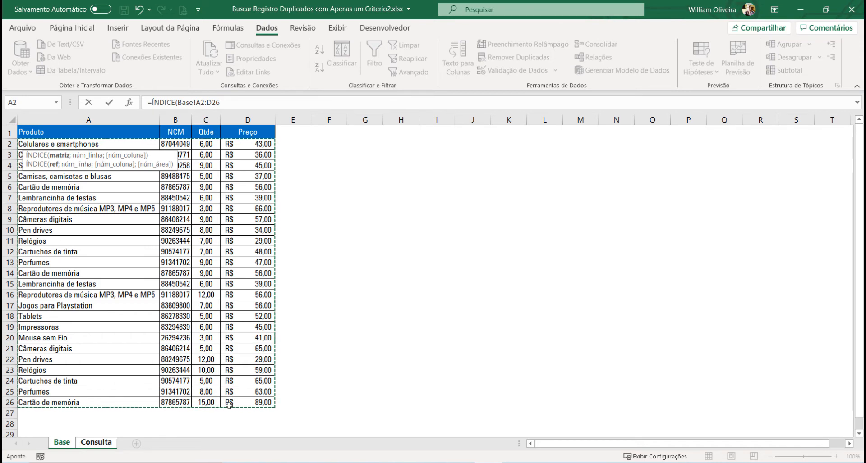
key("F4")
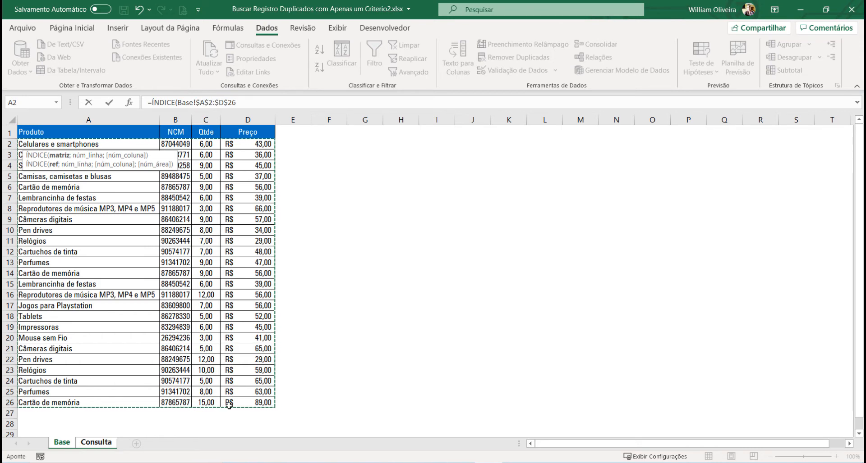
type(";")
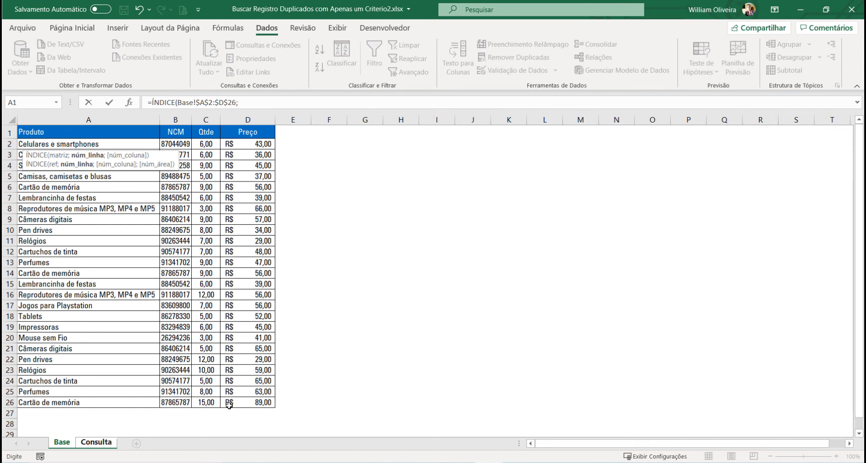
- Nest AGREGAR as the row-number argument of ÍNDICE, with function 15 (MENOR) and option 6 to ignore error values
type("AGRE")
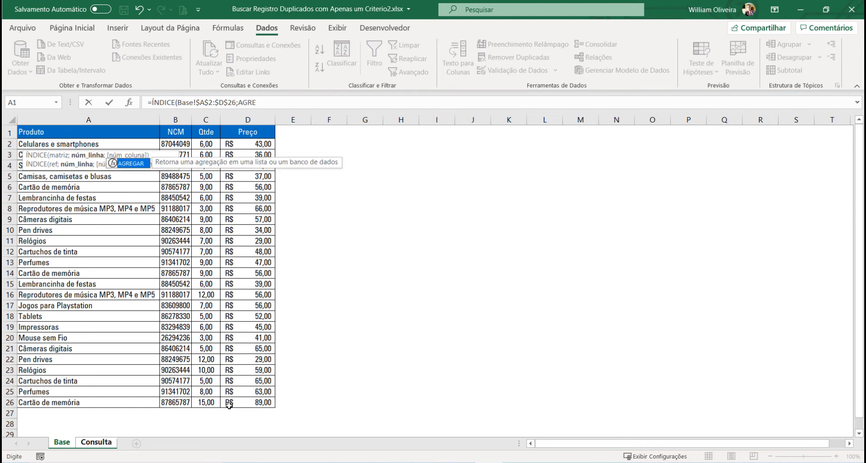
key("Tab")
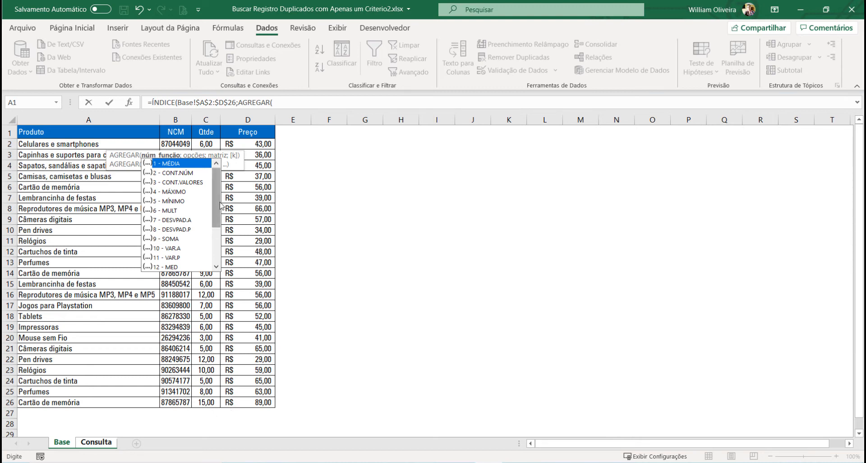
scroll(216, 207, "down", 3)
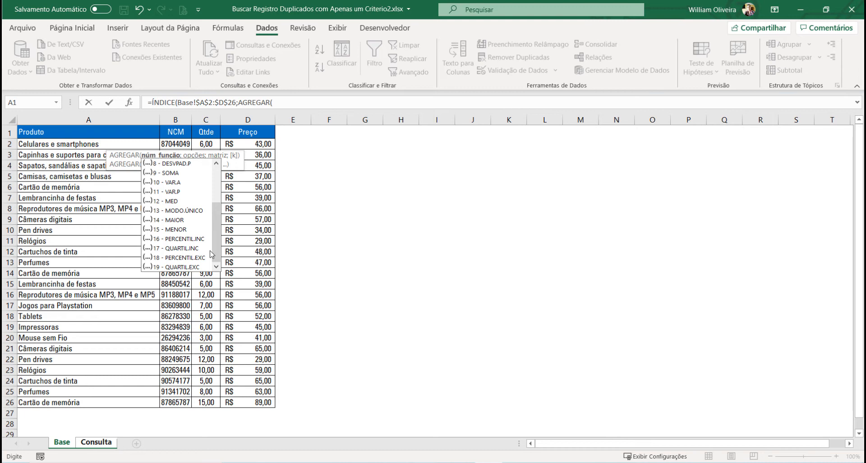
left_click_drag(211, 255, 217, 195)
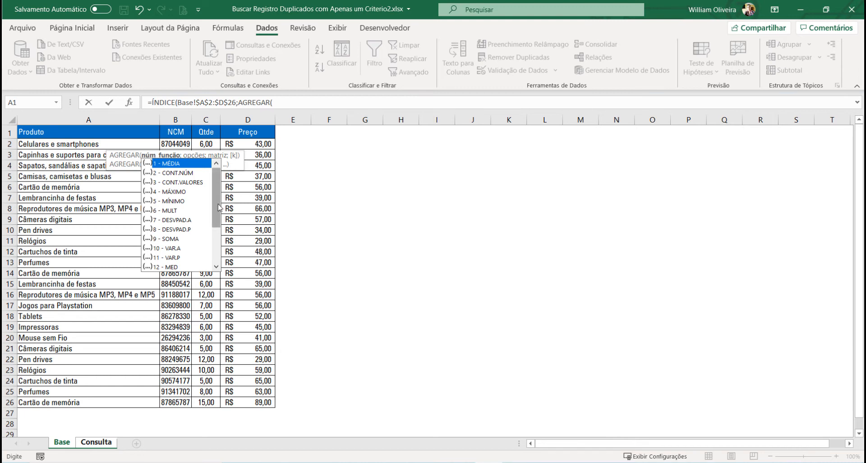
left_click_drag(220, 207, 215, 240)
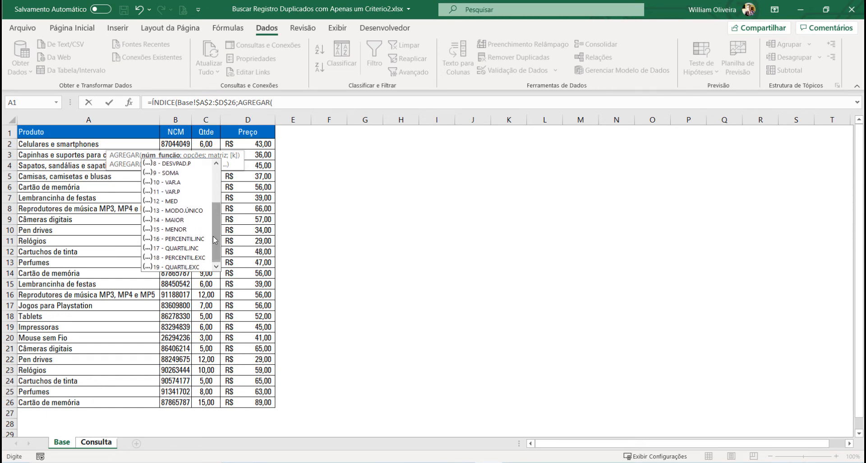
type("15")
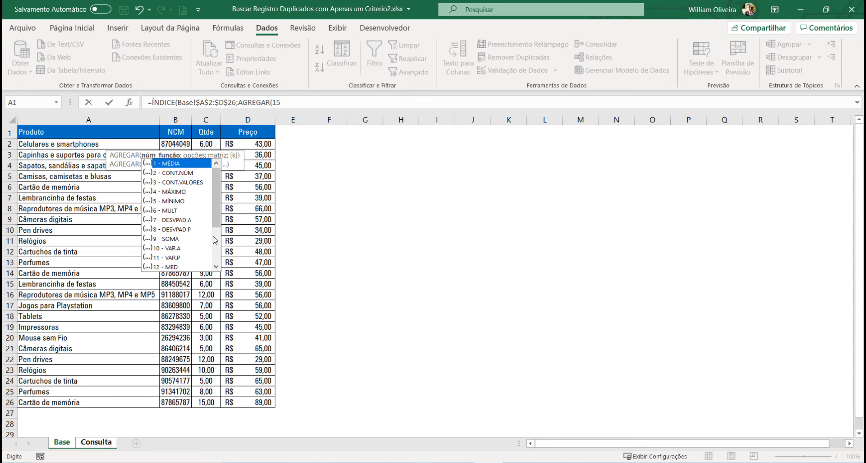
type(";")
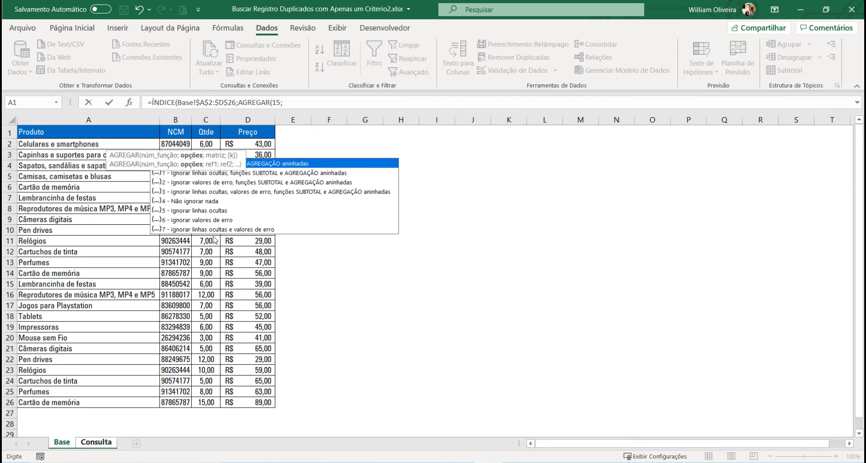
type("6")
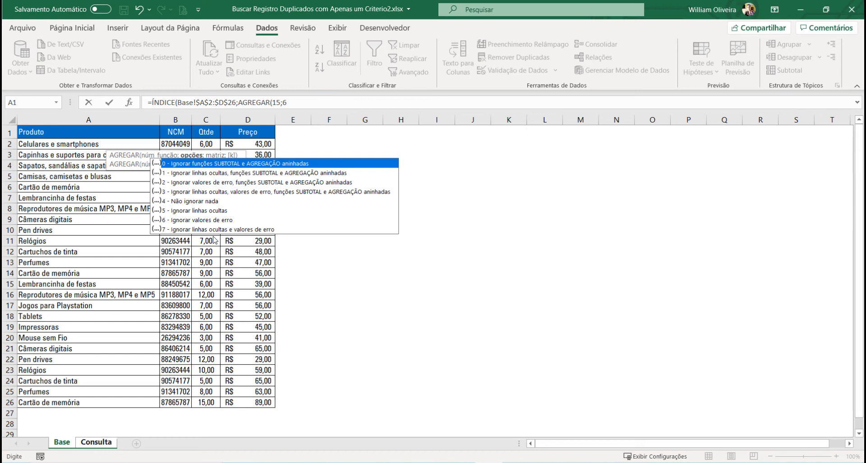
type(";")
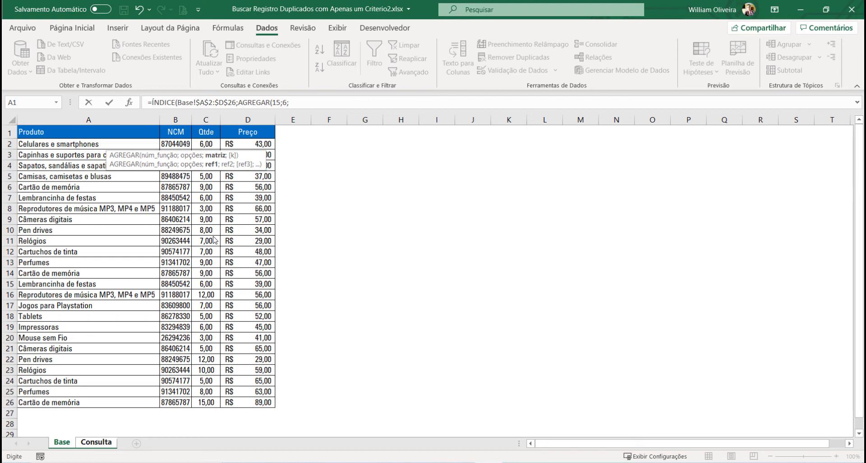
- Nest an SE function as AGREGAR's array and begin its logical test with a copy of the range Base!$A$2:$D$26
type("SE(")
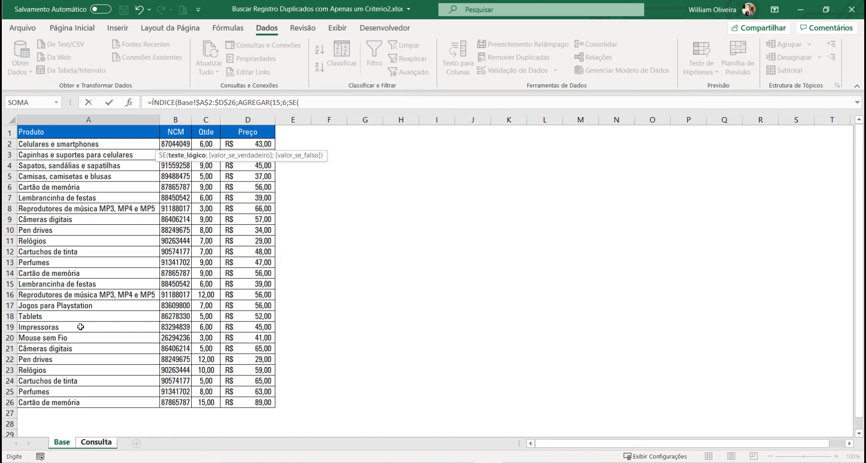
left_click_drag(236, 103, 176, 103)
key("ctrl+c")
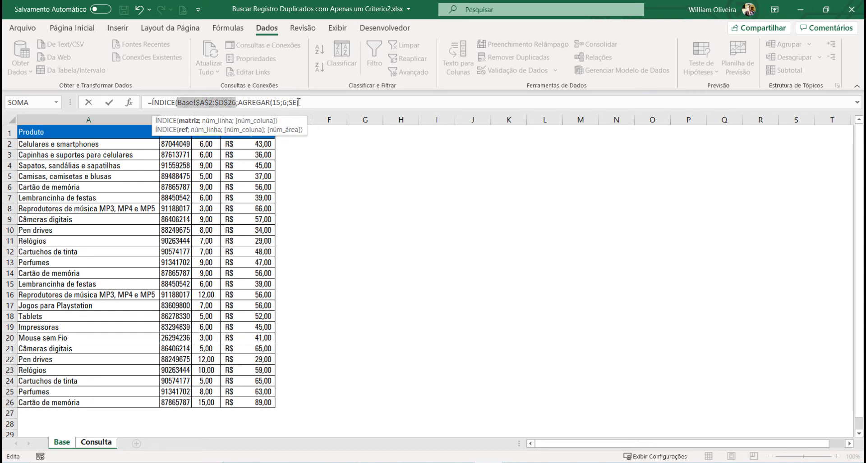
left_click(299, 103)
key("ctrl+v")
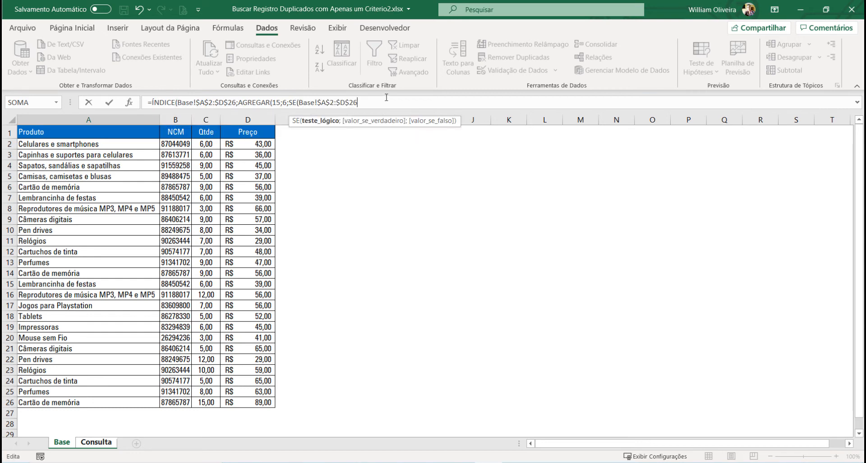
- Complete the SE test by comparing the range with the absolute reference $G$1, removing the Consulta! sheet prefix
type("=")
left_click(109, 444)
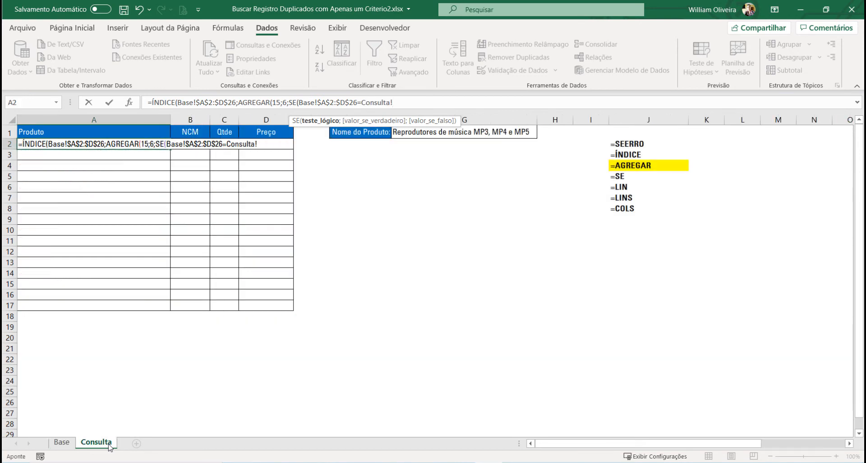
left_click(425, 134)
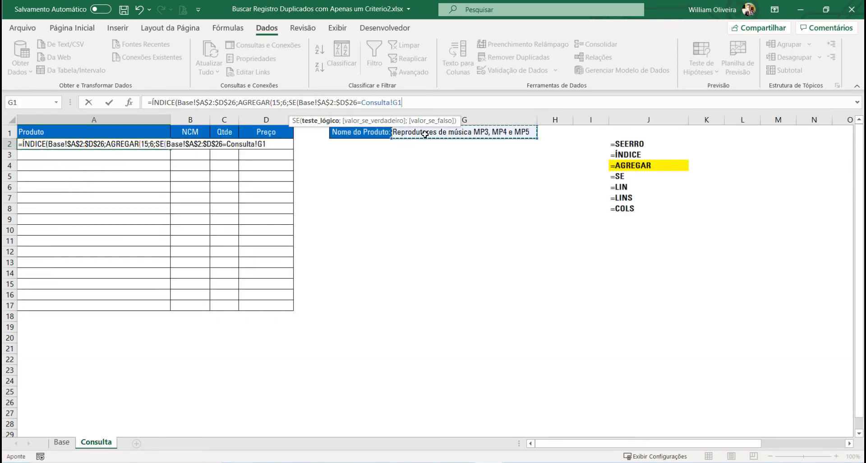
key("F4")
left_click(391, 102)
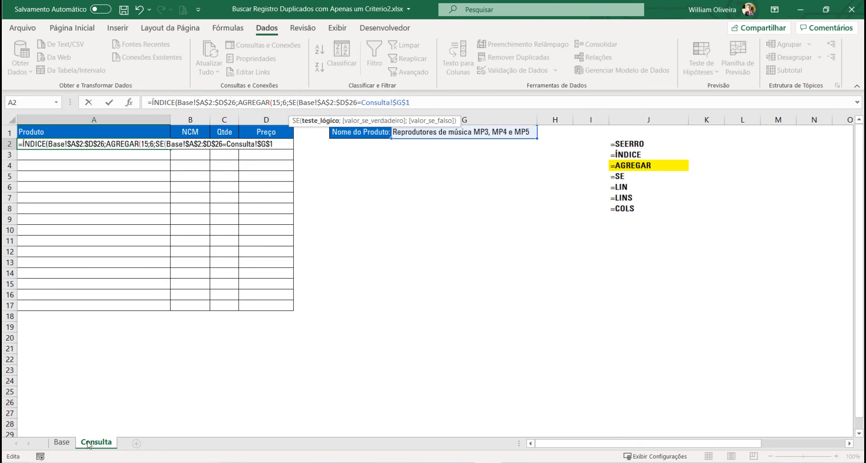
key("BackSpace")
key("BackSpace")
key("BackSpace")
key("BackSpace")
key("BackSpace")
key("BackSpace")
key("BackSpace")
key("BackSpace")
key("BackSpace")
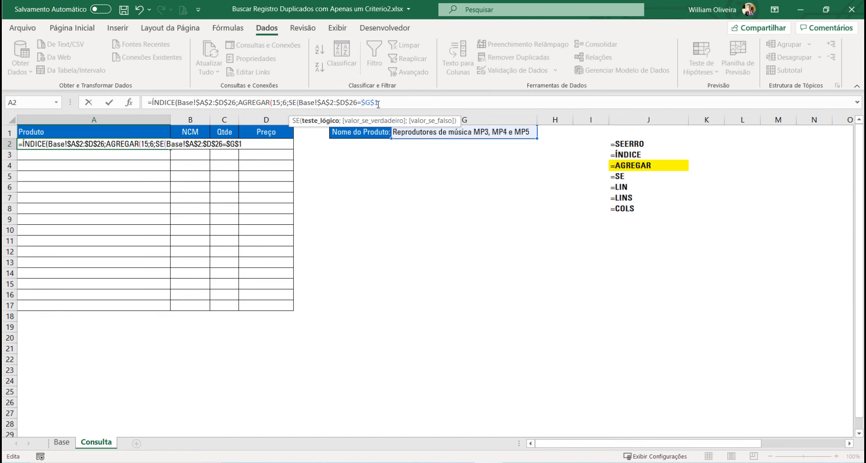
left_click_drag(380, 102, 357, 103)
left_click(323, 106)
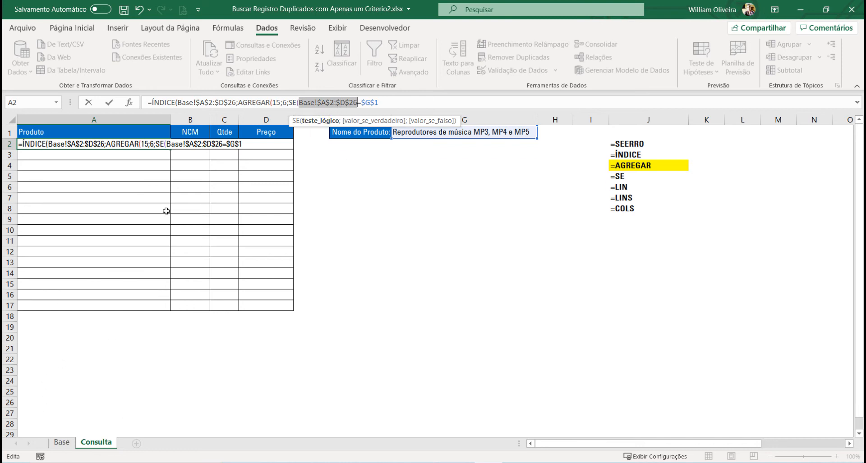
left_click_drag(383, 103, 365, 102)
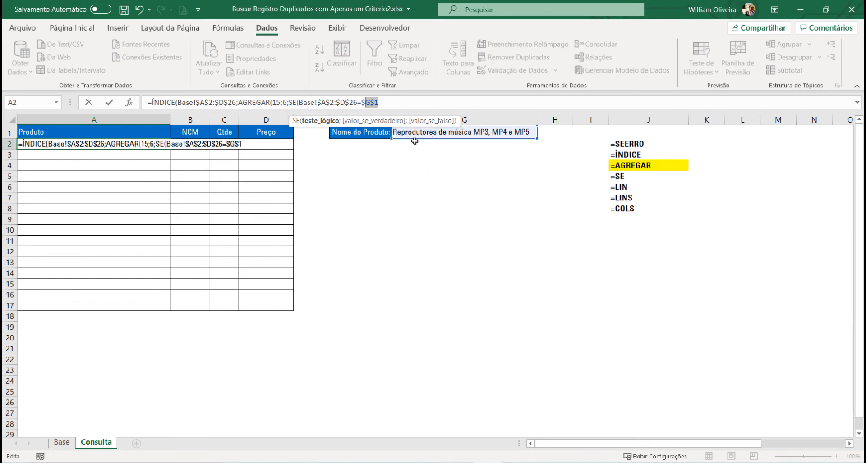
- Add LIN(Base!$A$2:$A$26) as SE's value-if-true, reusing the ÍNDICE range but limiting it to column A
left_click(389, 105)
type(";")
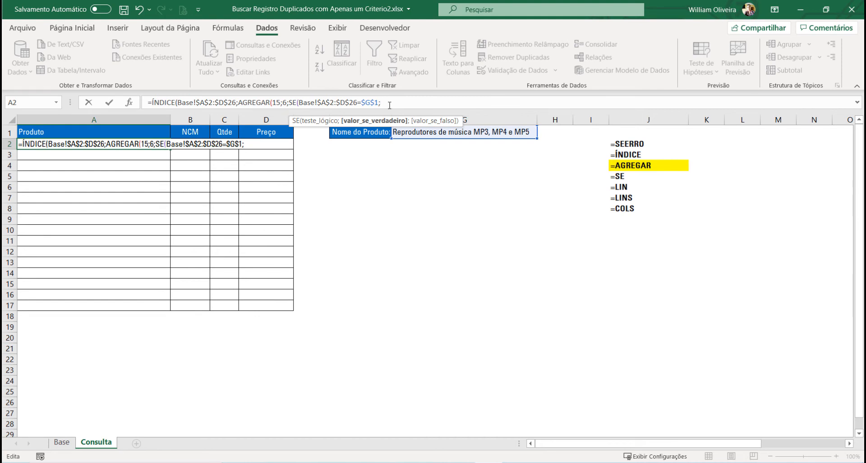
type("LIN(")
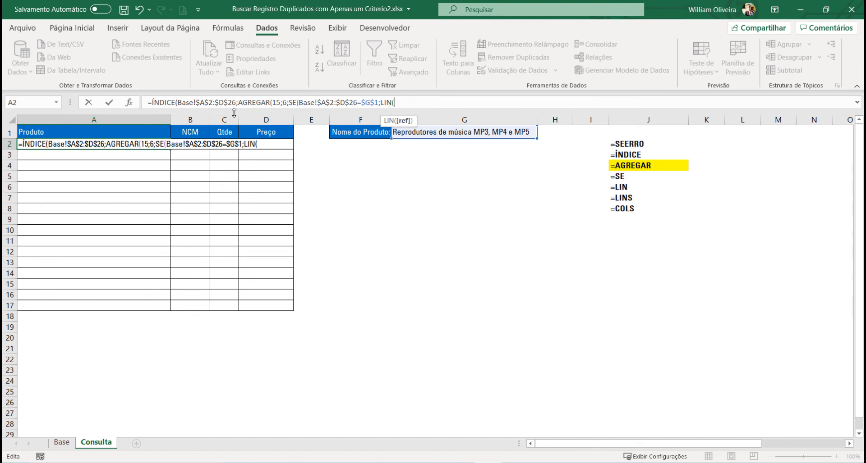
left_click_drag(237, 103, 179, 108)
key("ctrl+c")
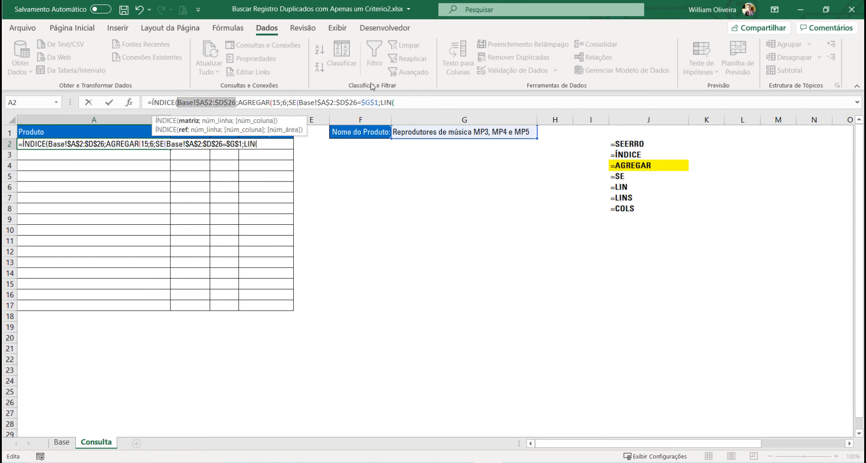
left_click(401, 104)
key("ctrl+v")
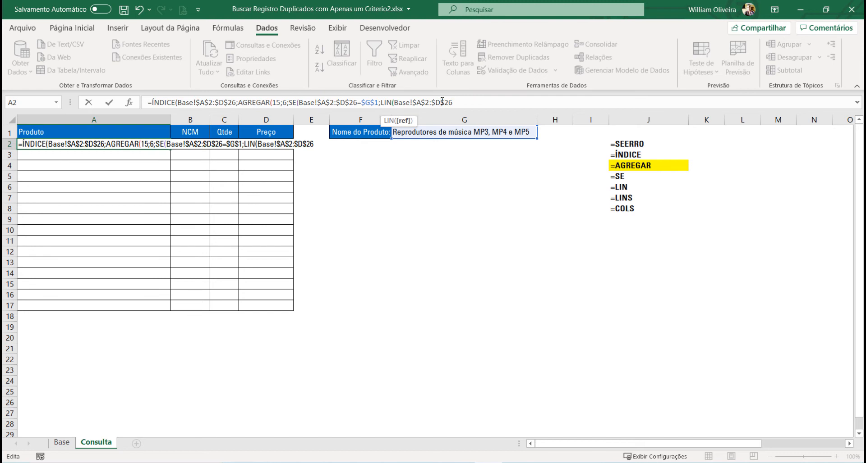
key("BackSpace")
type("a")
key("BackSpace")
type("A")
type(")")
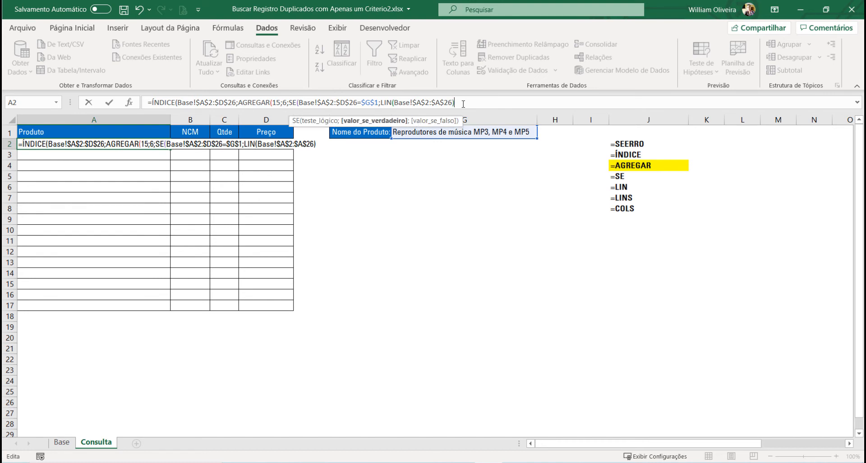
- Append -LIN(Base!$A$2)+1 to SE's value-if-true and end that argument with a semicolon
type("-LIN(")
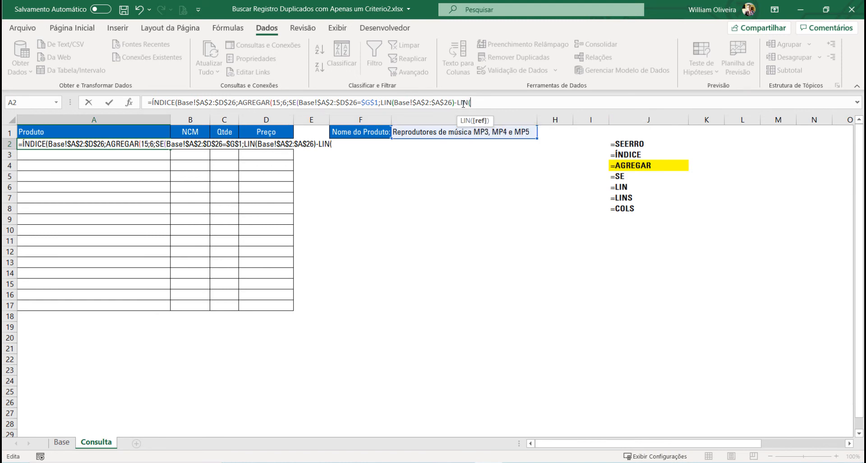
type("Base!$A$2:$D$")
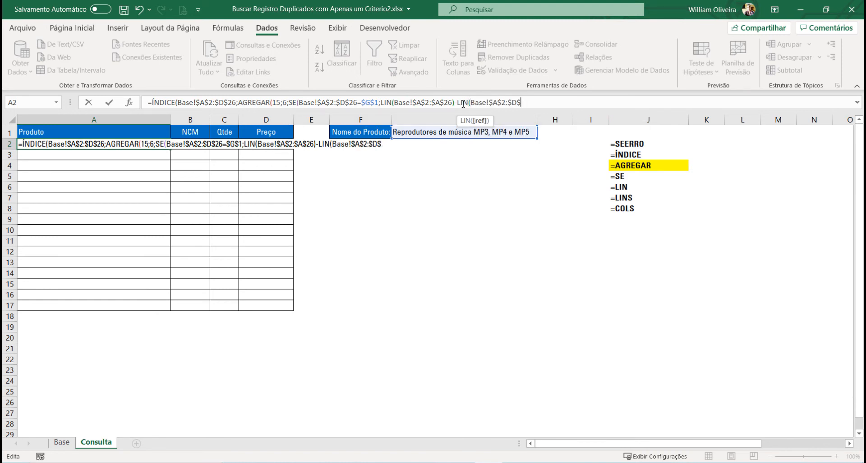
key("BackSpace")
key("BackSpace")
key("BackSpace")
key("BackSpace")
type(")+1")
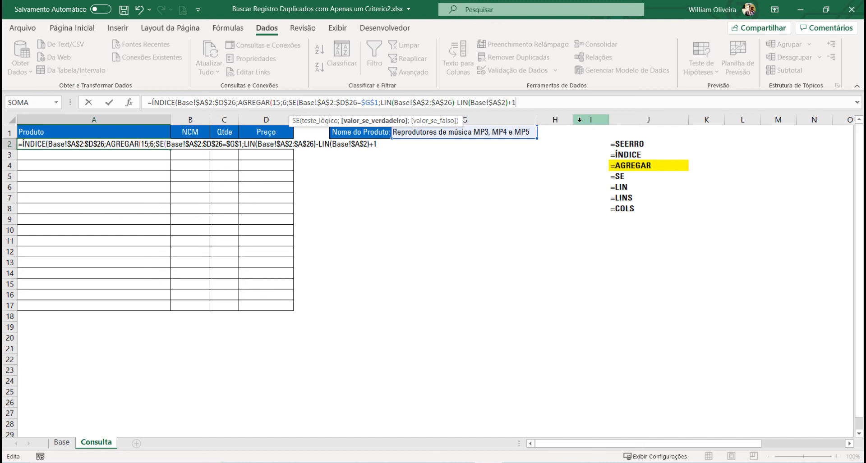
type(";")
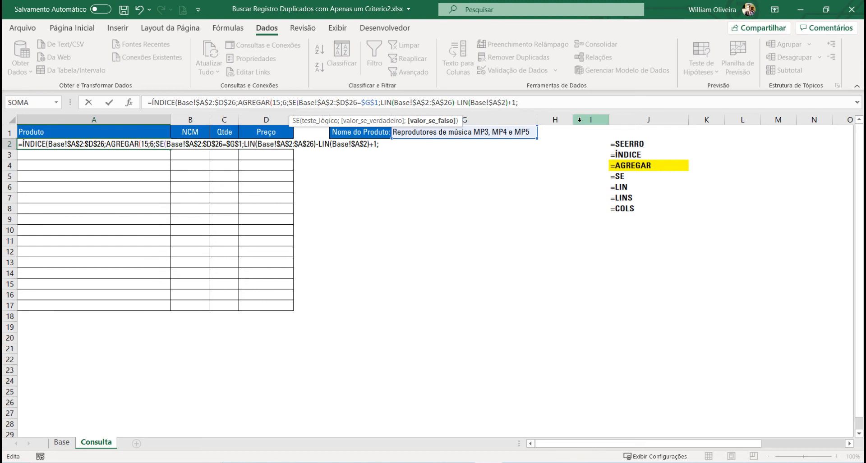
- Enter NÃO.DISP() as SE's value-if-false, close the SE function and move on to AGREGAR's k argument
type("NA")
key("BackSpace")
key("Down")
key("Down")
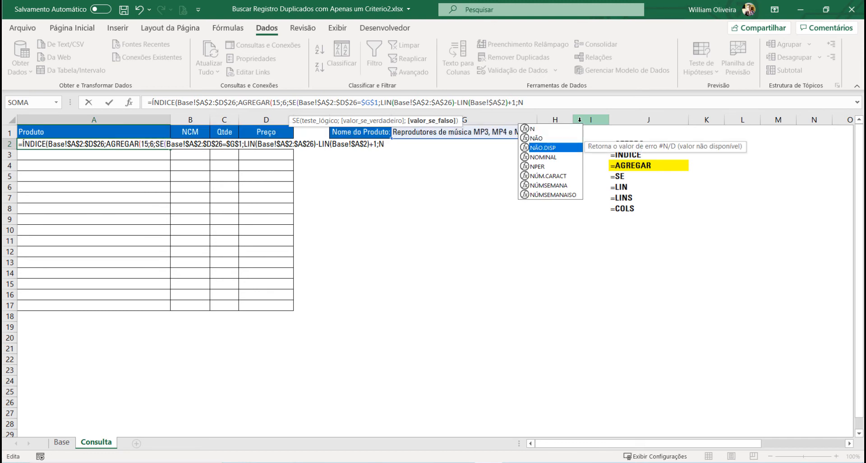
key("Tab")
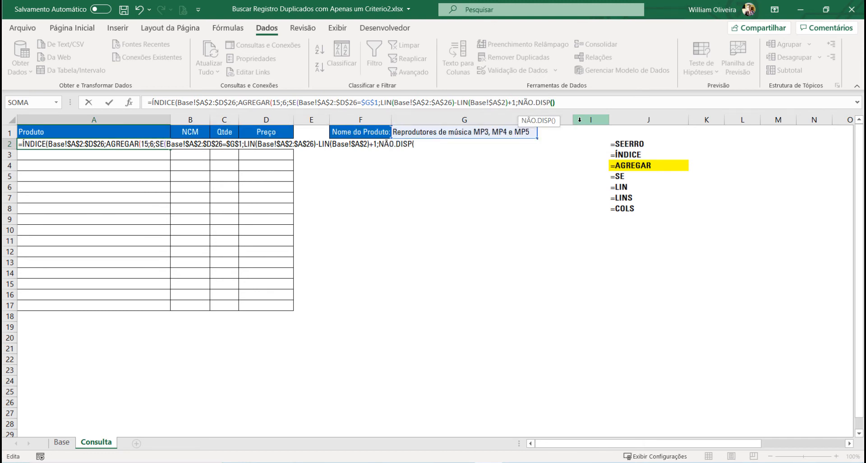
type("))")
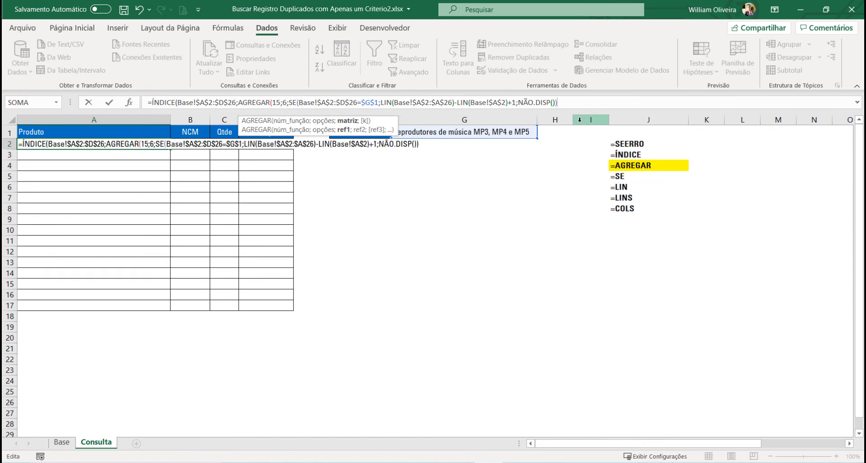
type(";")
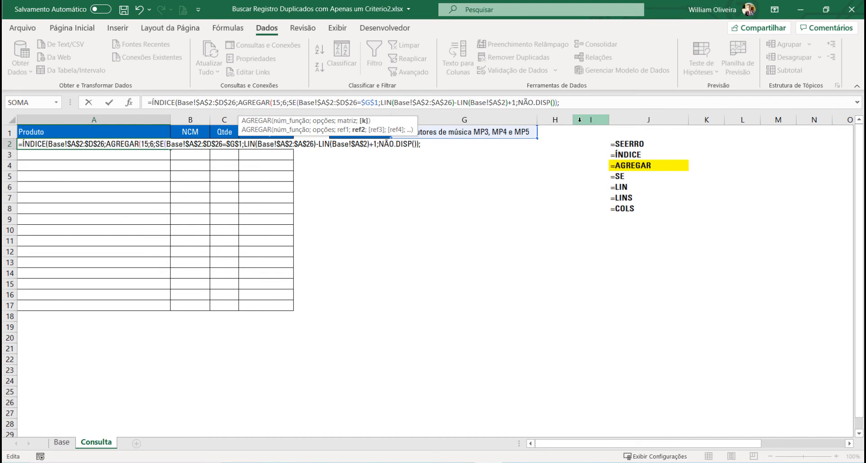
- Start a LINS function as AGREGAR's k argument with the copied range Base!$A$2:$D$26
type("LIN")
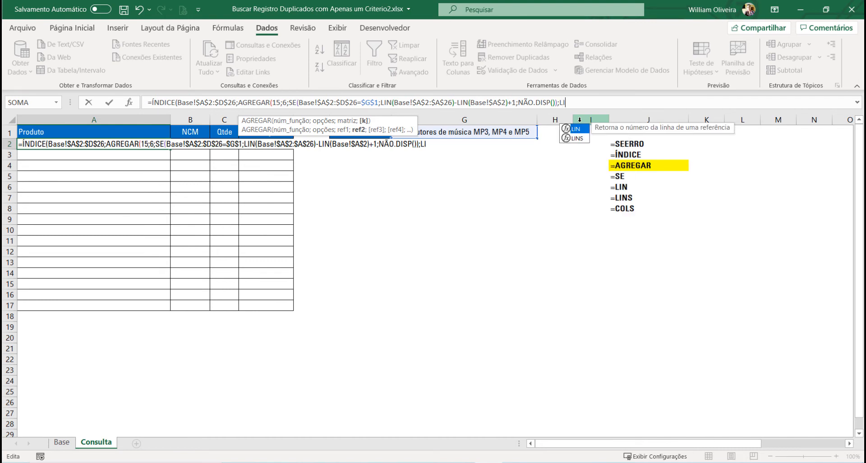
key("Down")
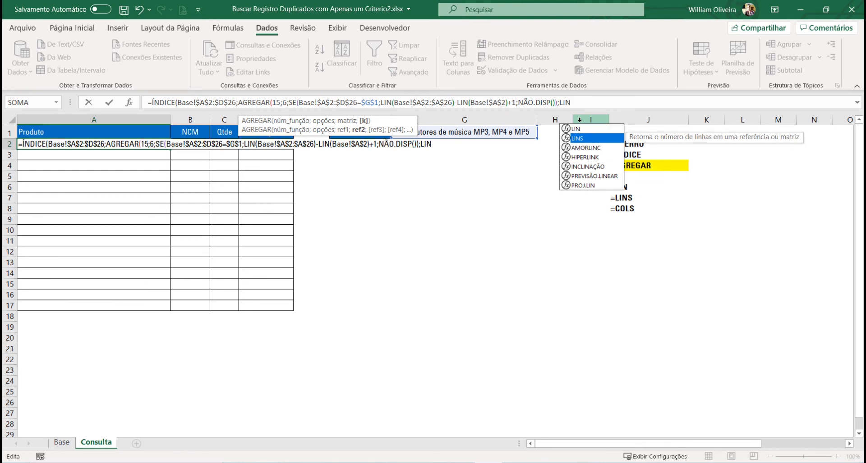
key("Tab")
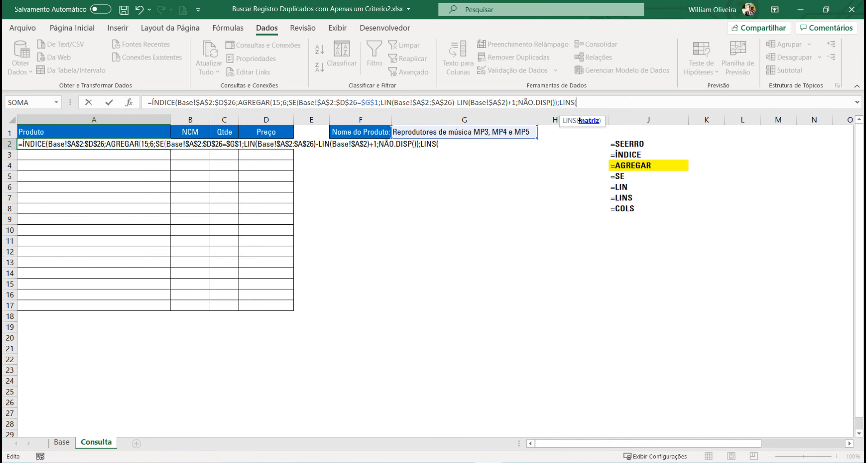
key("ctrl+v")
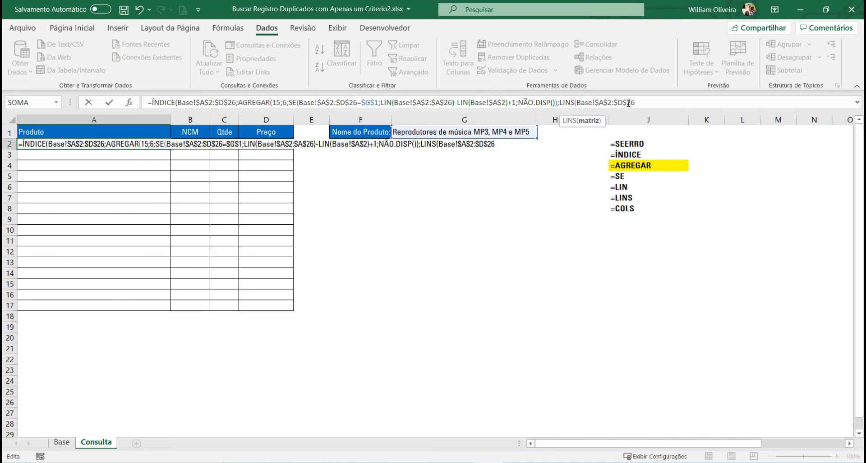
- Reduce the LINS range to Base!$A$2:A2 with a relative end reference, and close both LINS and AGREGAR
left_click(628, 104)
key("BackSpace")
left_click(616, 102)
key("BackSpace")
left_click(619, 102)
key("BackSpace")
type("a")
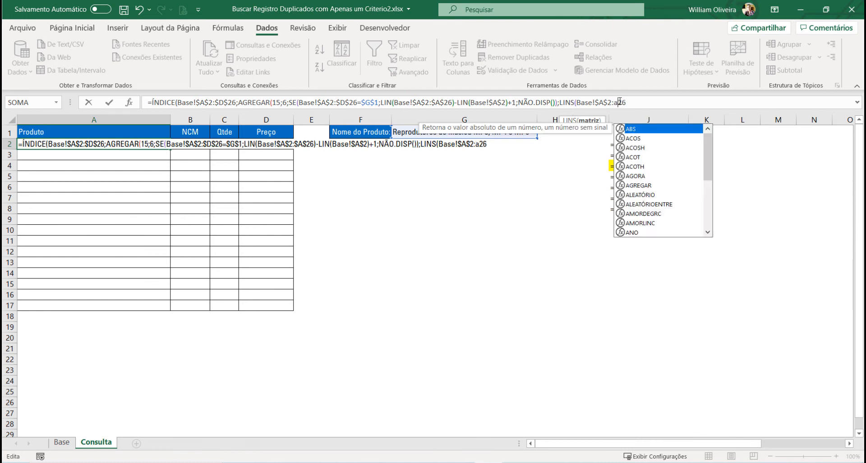
key("BackSpace")
type("A")
left_click_drag(451, 103, 405, 101)
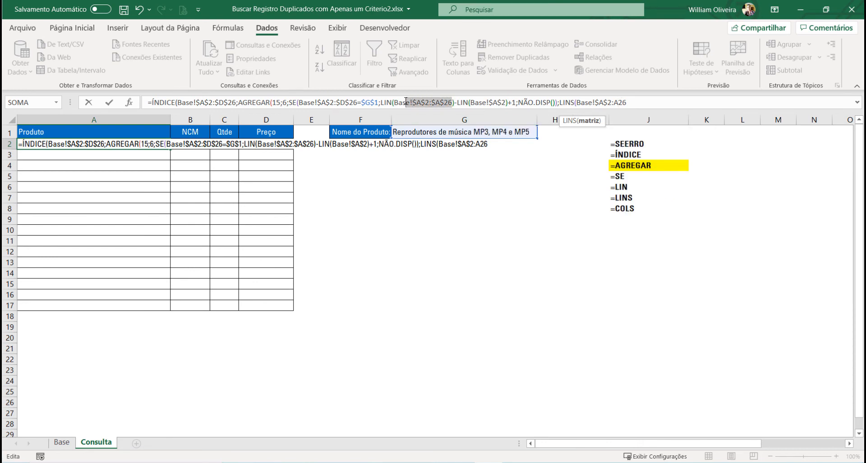
left_click(633, 102)
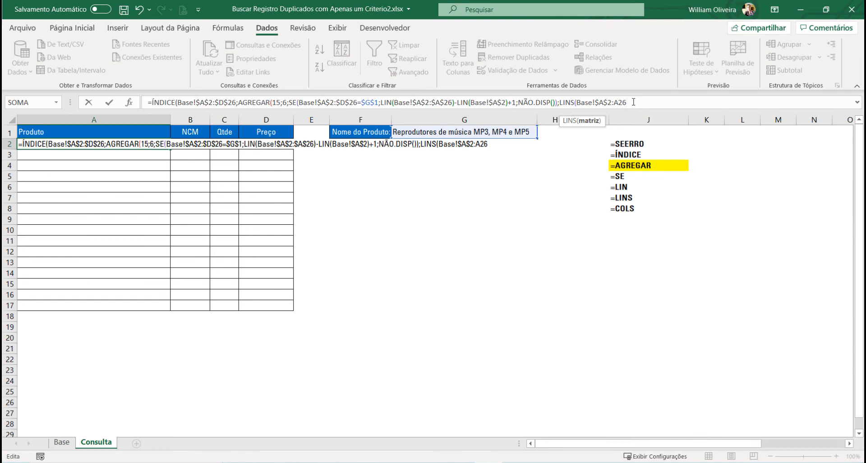
key("BackSpace")
type(")")
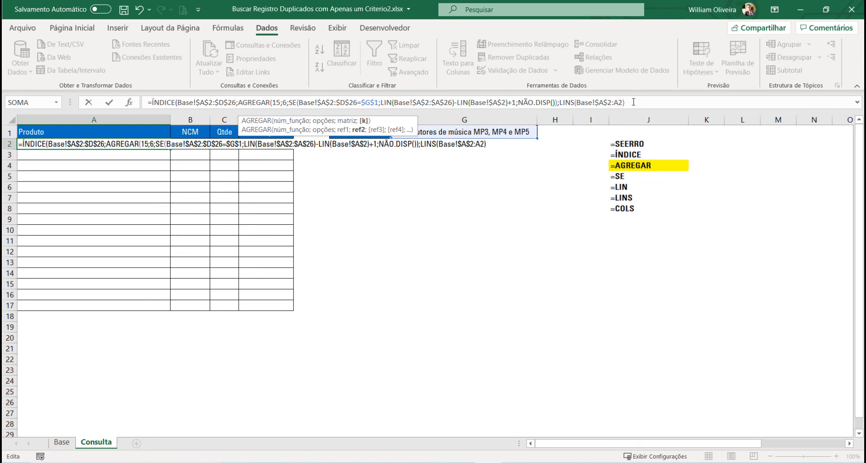
type(")")
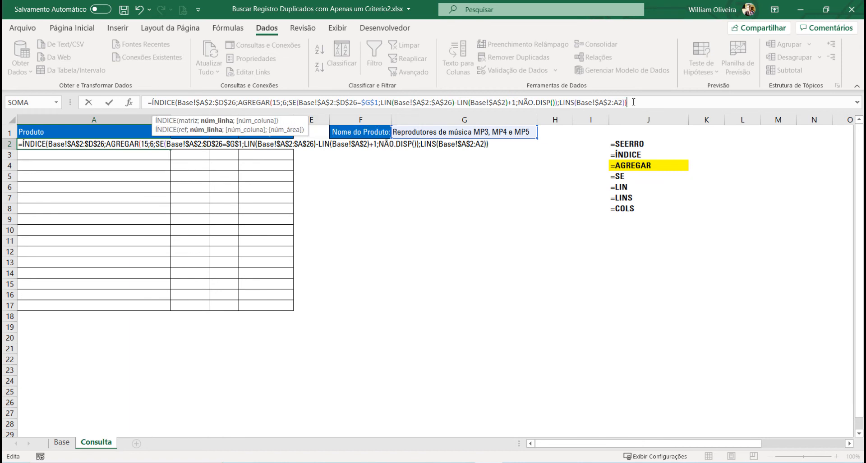
key("BackSpace")
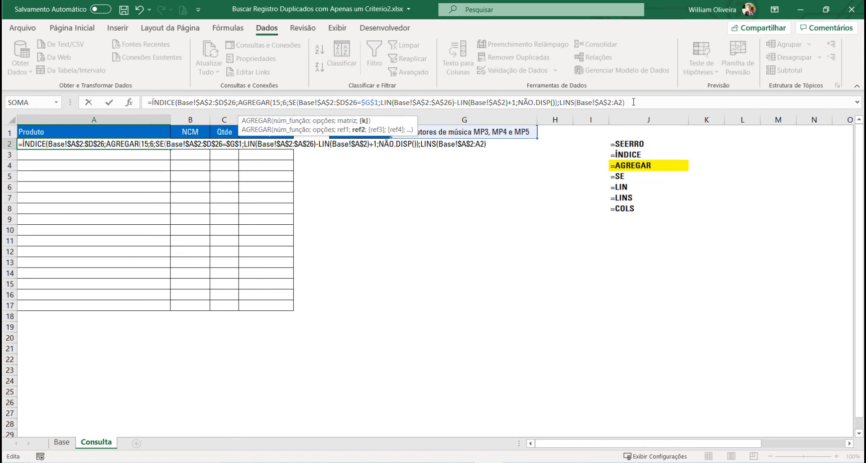
type(")")
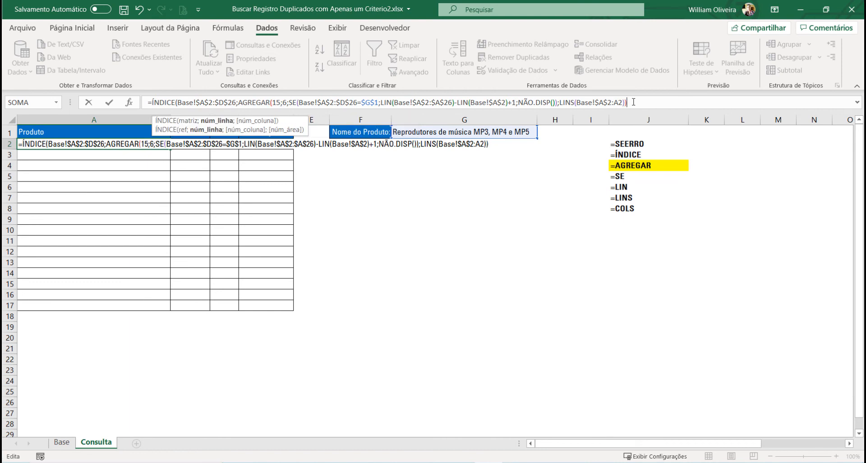
- Begin a COLS function as ÍNDICE's column number, reusing the LINS range Base!$A$2:A2
type(";")
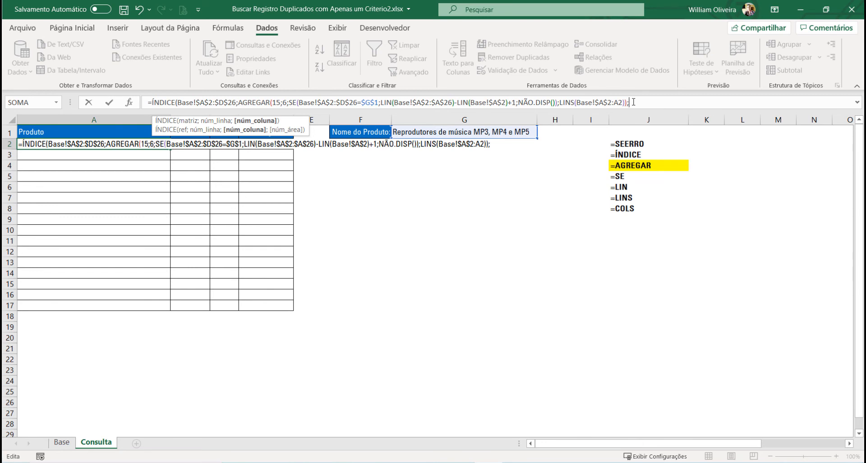
type("COLS(")
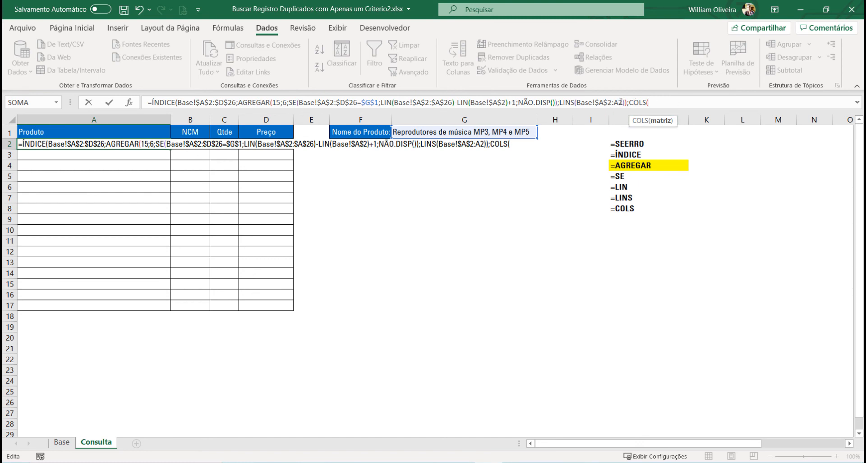
left_click_drag(622, 102, 576, 101)
key("ctrl+c")
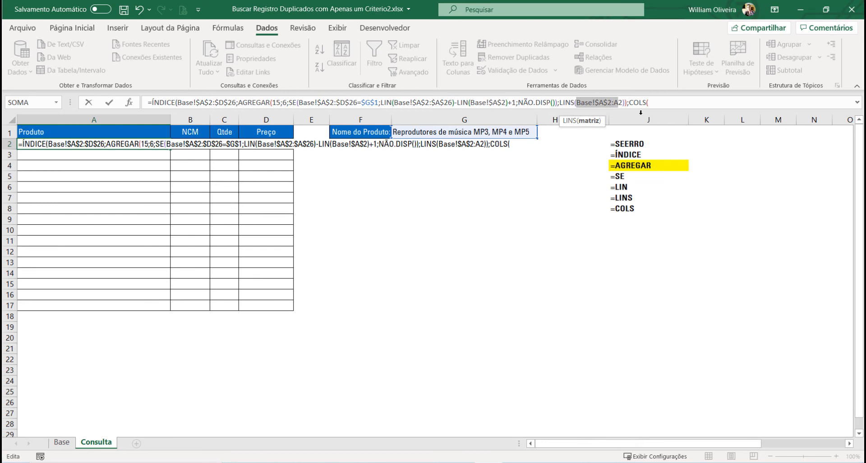
left_click(660, 101)
key("ctrl+v")
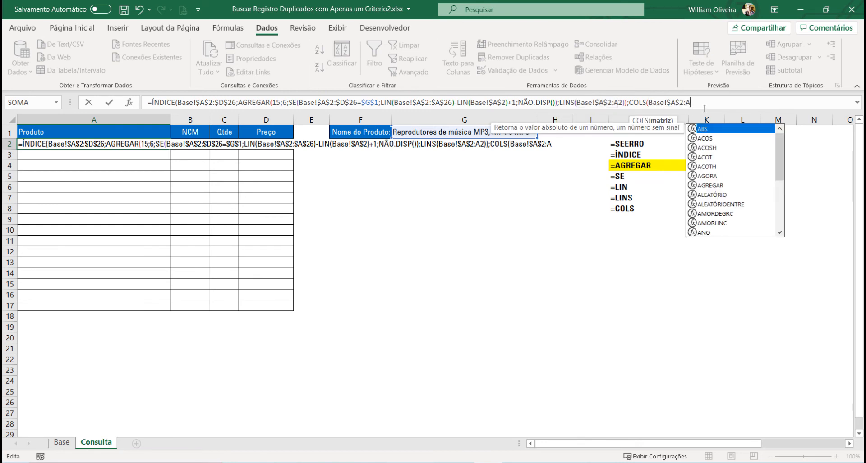
type("2")
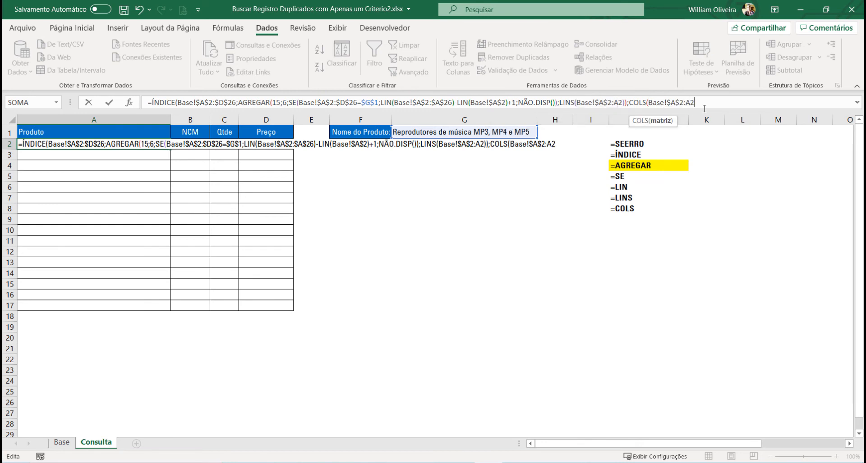
- Close COLS and ÍNDICE, enter A2 as an array formula and fill it through the table A2:D17
type("))")
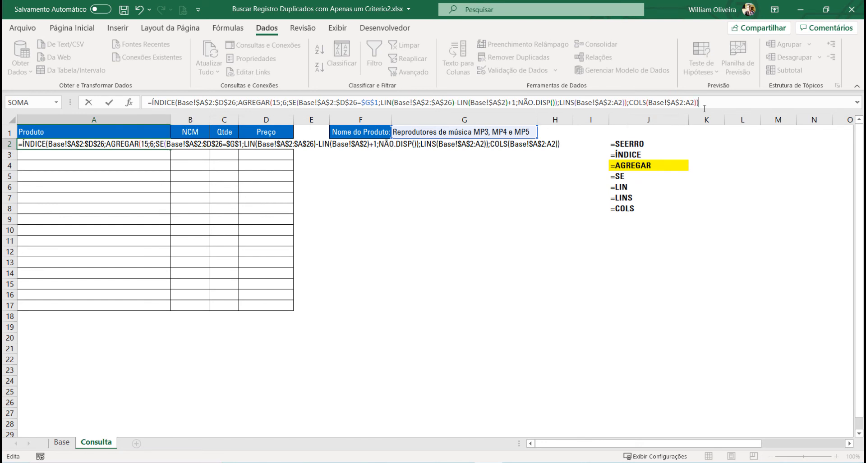
key("BackSpace")
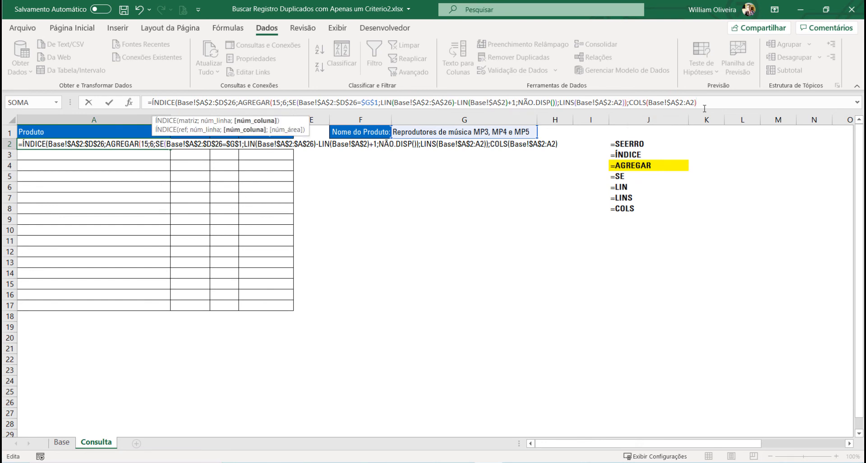
type(")")
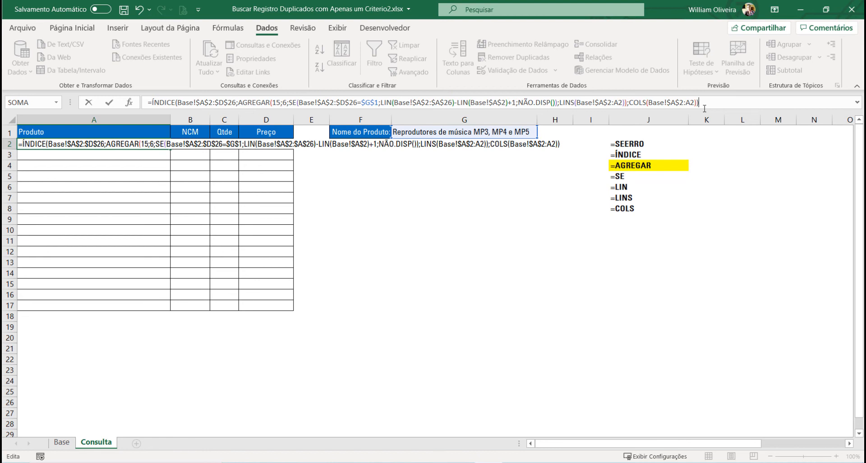
key("ctrl+shift+Return")
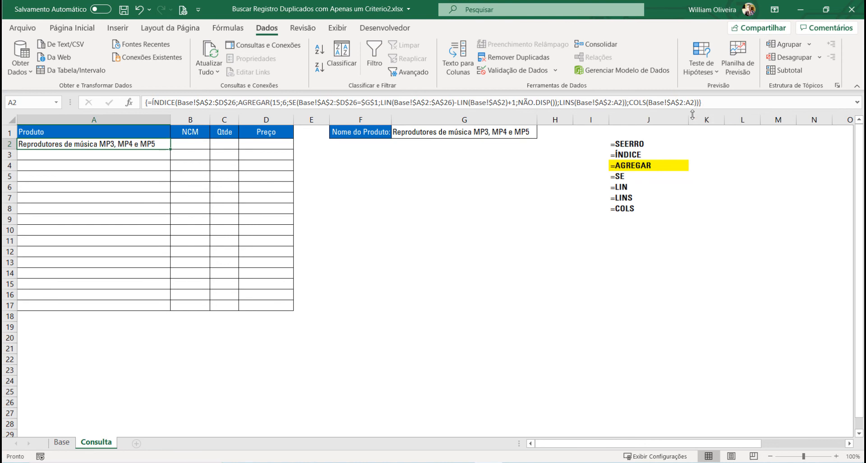
left_click_drag(169, 148, 275, 307)
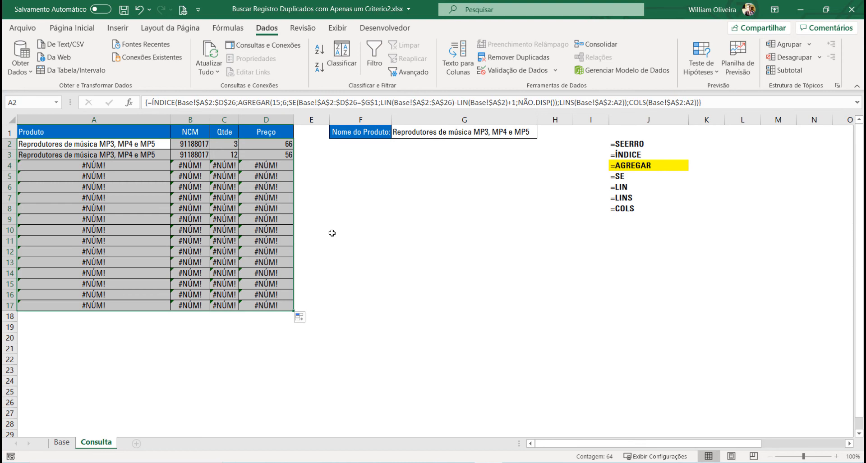
- Format the Qtde cells C2:C17 as numbers with two decimal places and centre them
left_click_drag(232, 144, 220, 308)
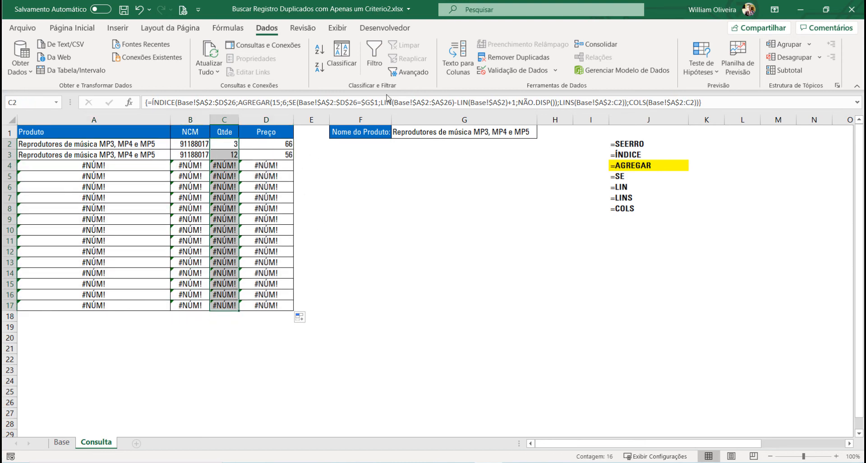
left_click(79, 29)
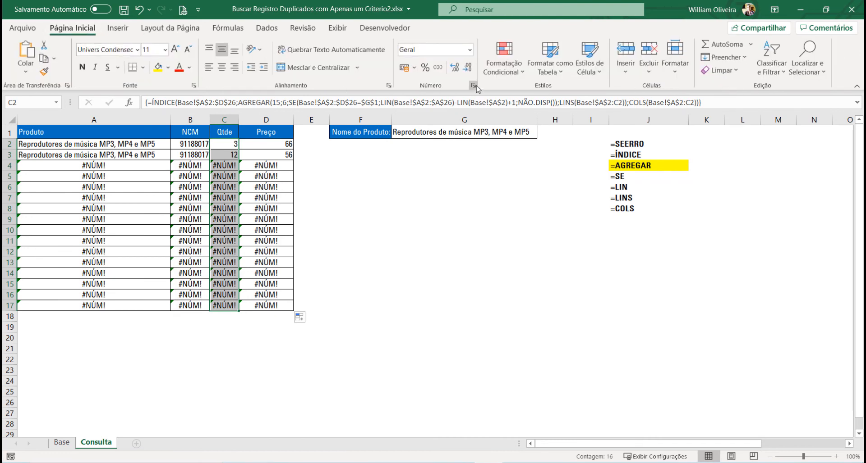
left_click(454, 68)
left_click(454, 70)
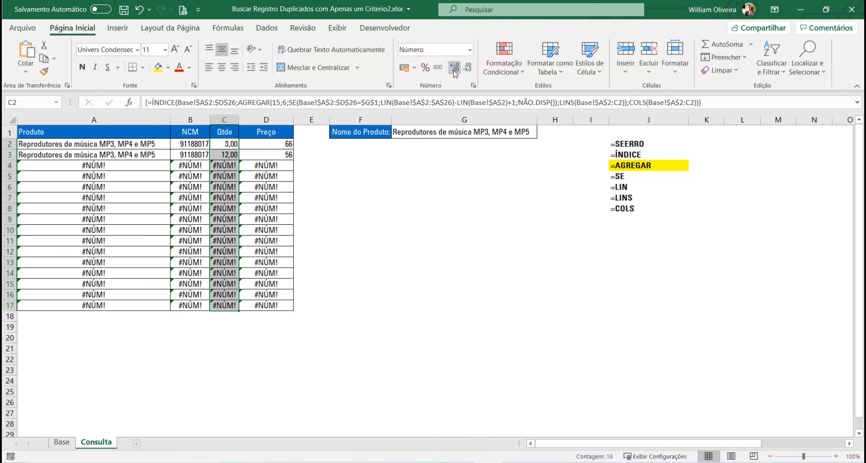
left_click(221, 67)
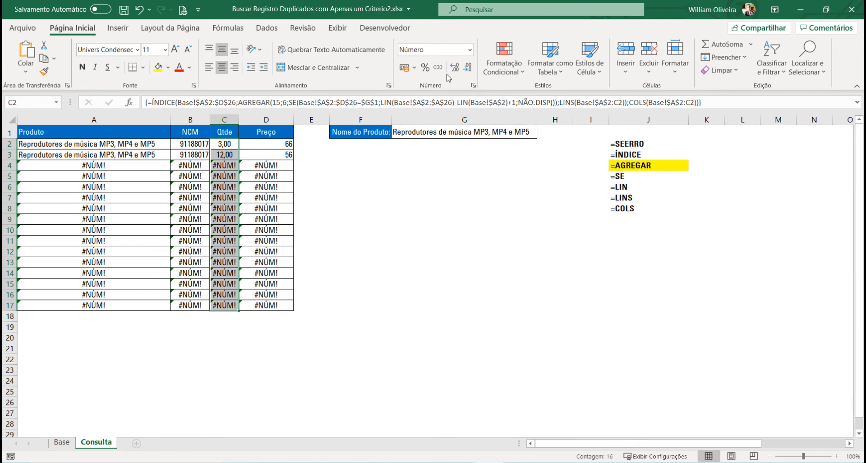
- Apply the Contábil format in R$ to the Preço cells D2:D17 and centre the NCM cells B2:B17
left_click_drag(266, 145, 289, 304)
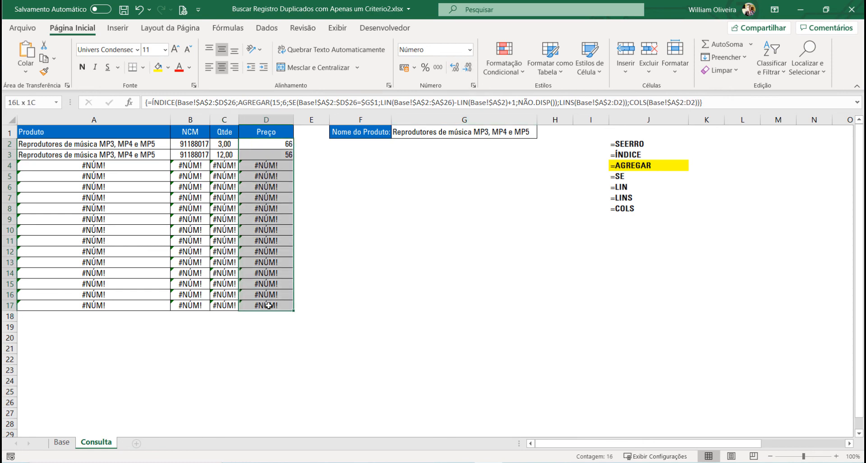
left_click(404, 68)
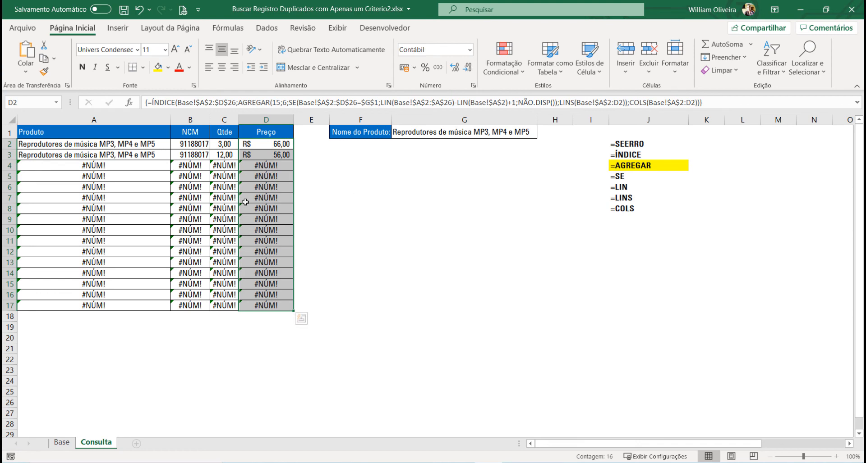
left_click_drag(189, 144, 207, 305)
left_click(221, 67)
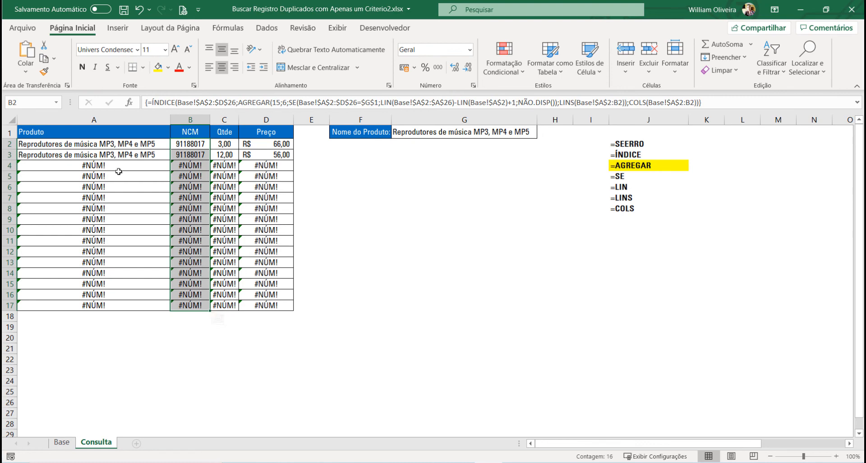
- Insert a SEERRO function in front of ÍNDICE in A2's formula, with the whole existing expression as its value argument
left_click(113, 144)
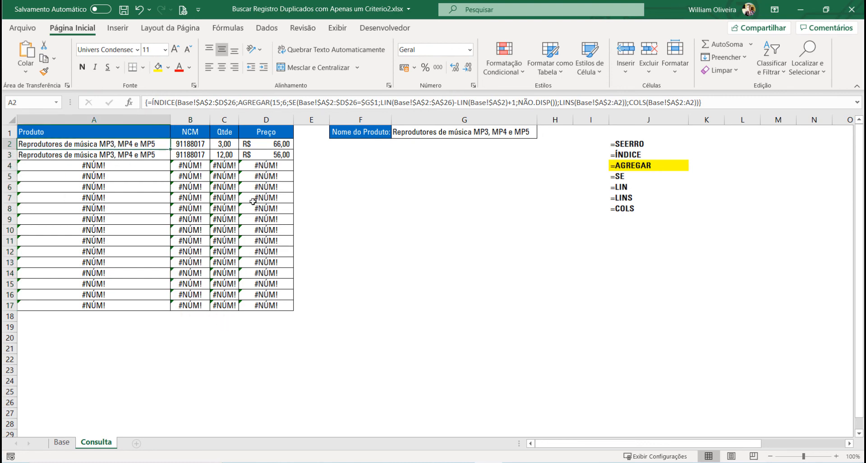
key("F2")
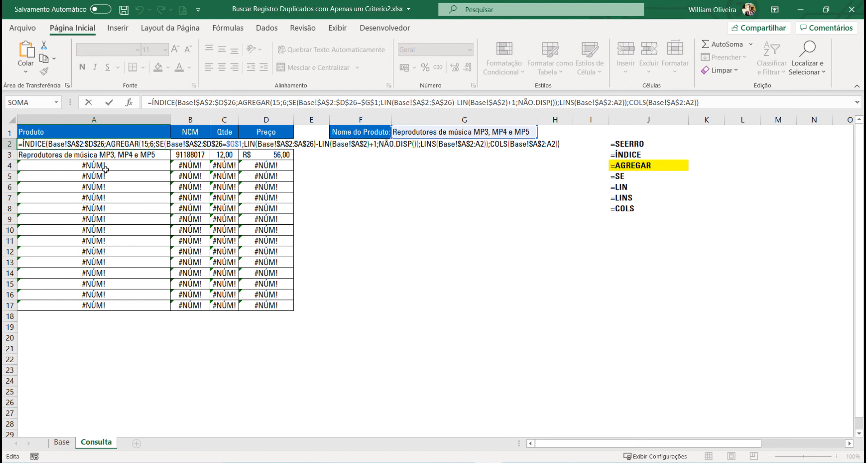
type("SEE")
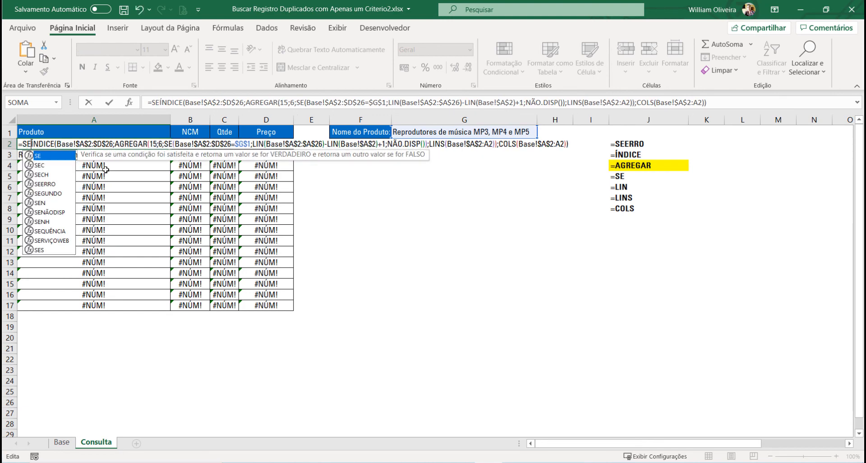
key("Tab")
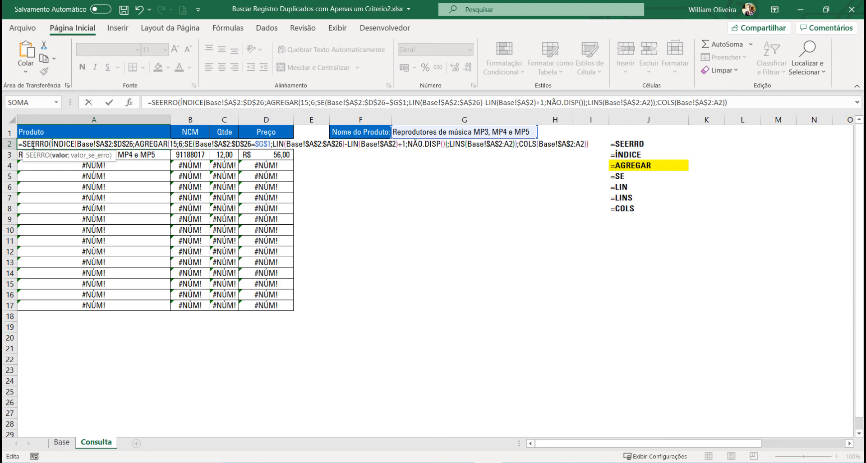
left_click_drag(33, 144, 542, 142)
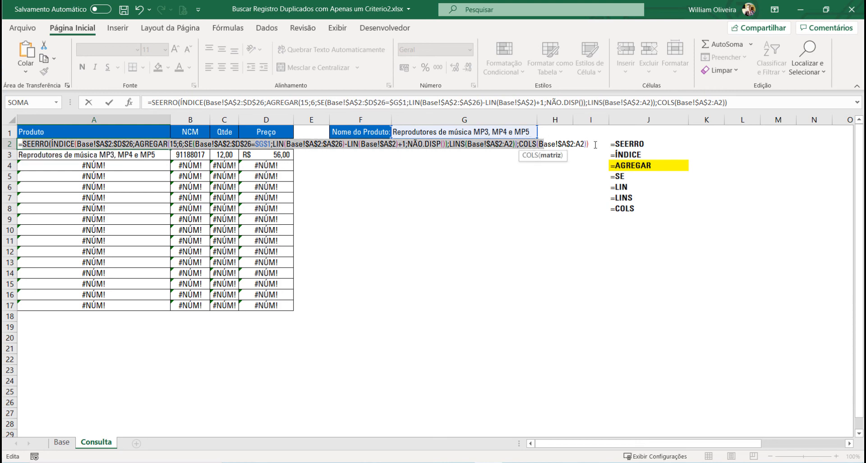
- Close SEERRO with empty text "" as the error value, then array-enter A2 and fill it through A2:D17
left_click(592, 144)
type(";")
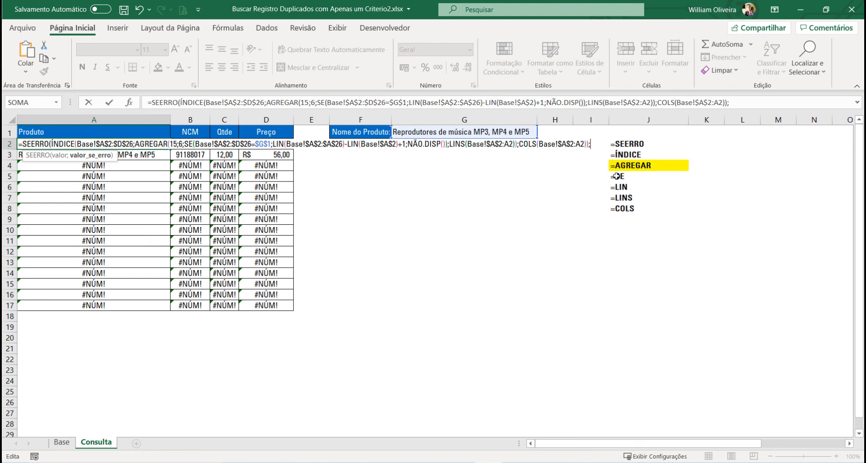
type("\"")
type(")")
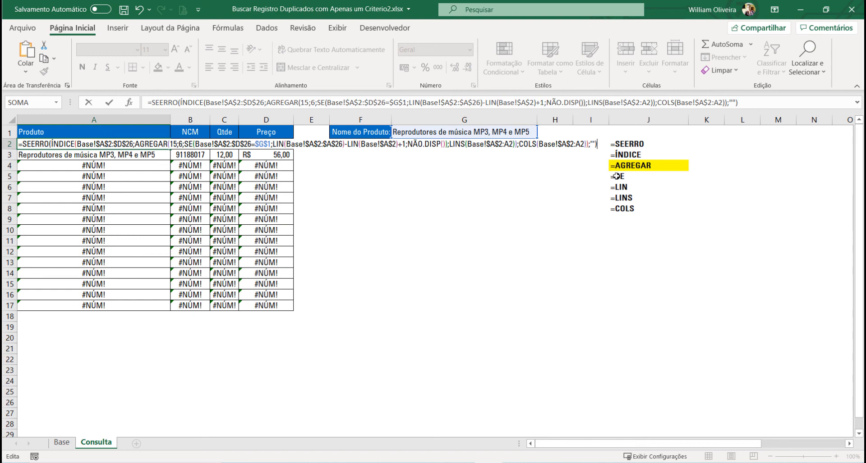
key("ctrl+shift+Return")
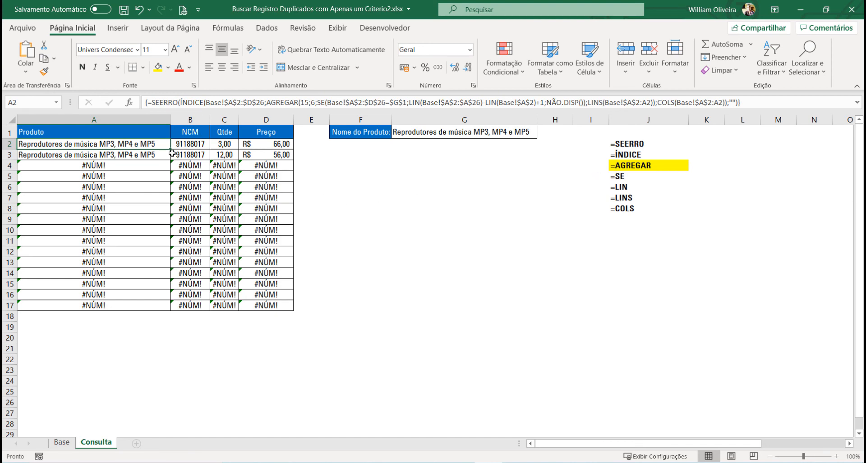
left_click_drag(172, 148, 275, 306)
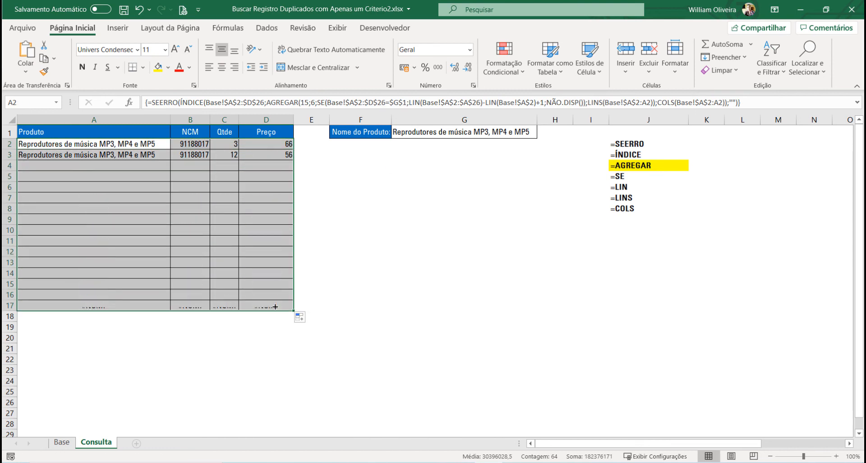
- Centre the NCM and Qtde cells B2:C17 and show the Qtde cells C2:C17 with two decimal places
left_click_drag(200, 146, 226, 297)
left_click(221, 67)
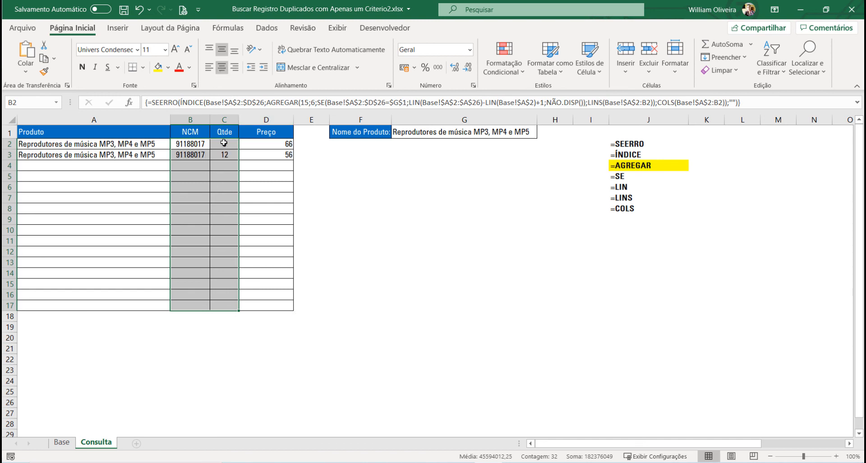
left_click_drag(224, 143, 223, 304)
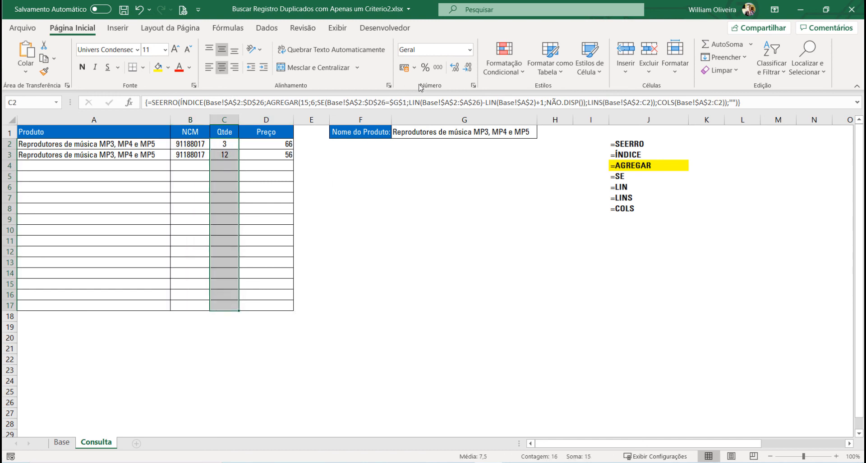
double_click(453, 68)
- Apply the Contábil format in R$ to the Preço cells D2:D17
left_click_drag(287, 147, 253, 305)
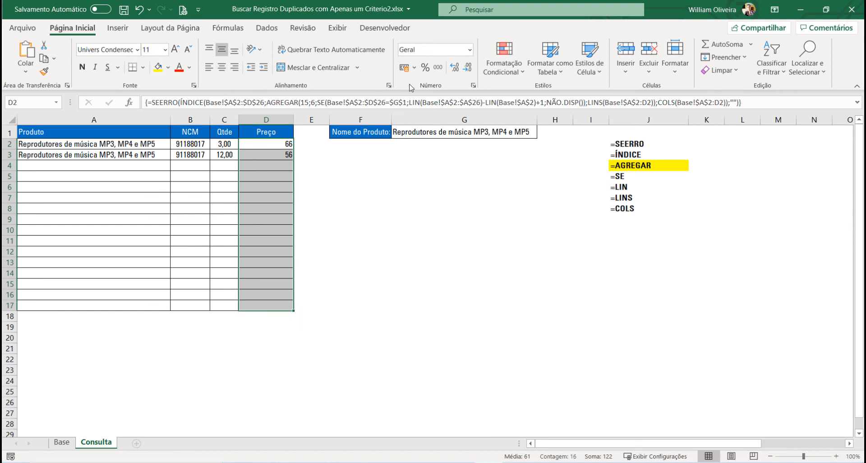
left_click(407, 69)
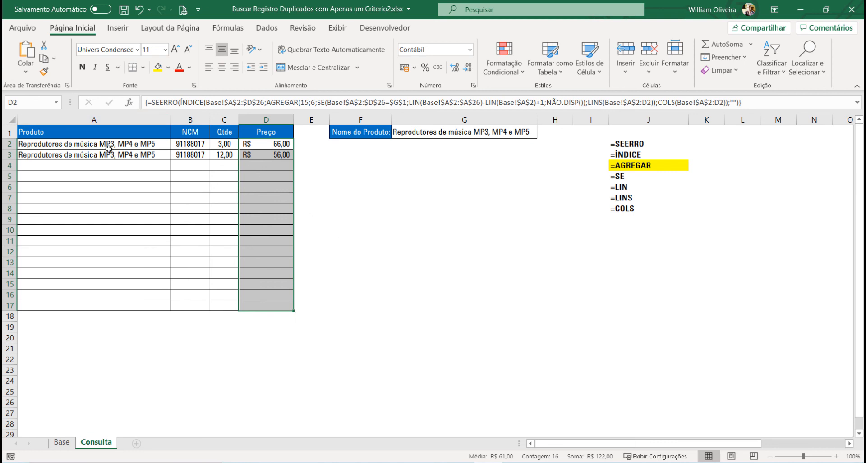
- Copy the complete formula text from A2 and leave the cell entered as an array formula
left_click(108, 145)
key("F2")
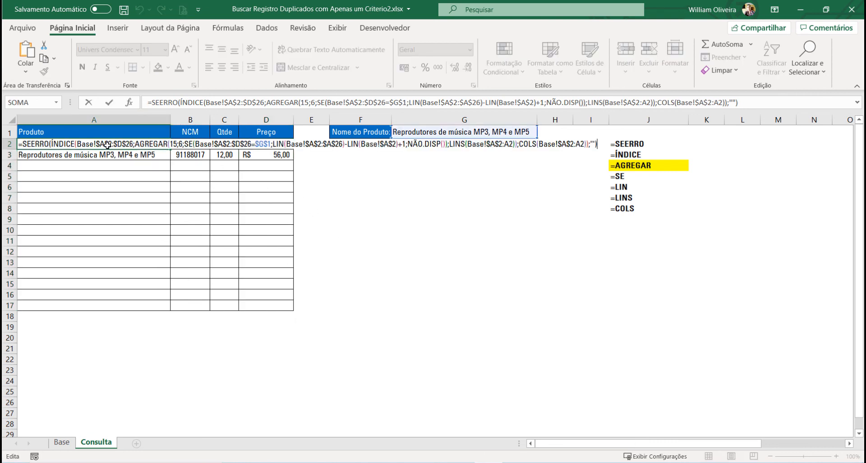
left_click_drag(765, 102, 103, 125)
key("ctrl+c")
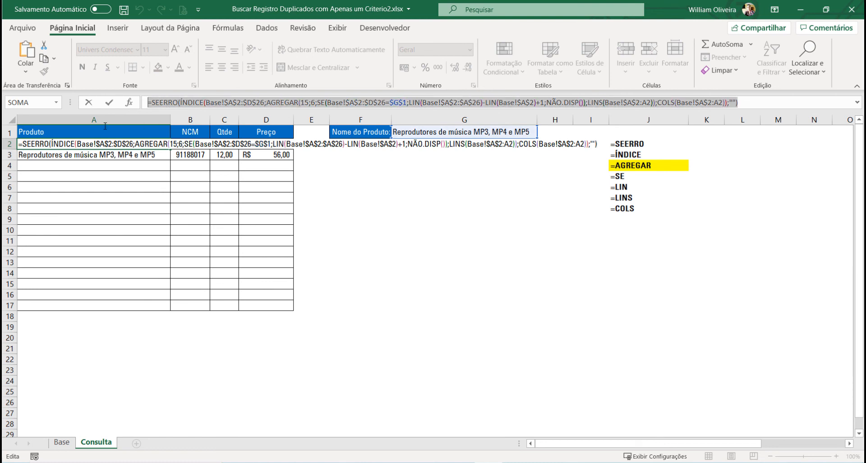
key("ctrl+shift+Return")
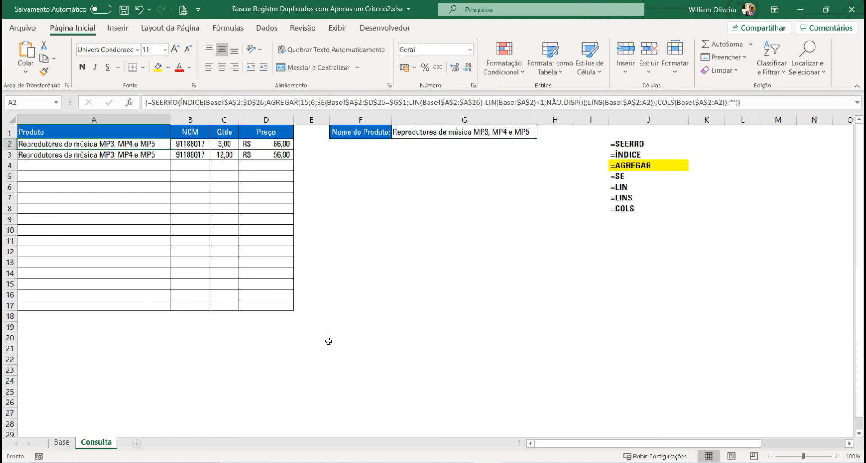
- Paste the copied formula into A21 as plain text by putting an apostrophe before the equals sign
left_click(37, 329)
left_click(38, 347)
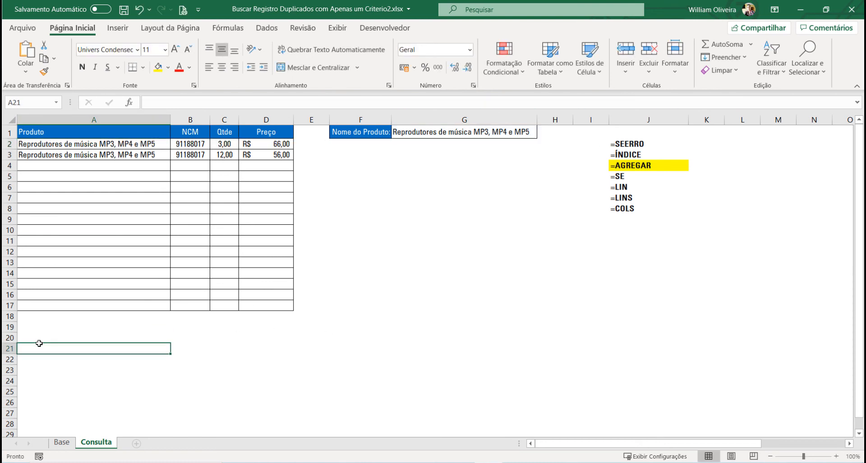
double_click(38, 347)
key("ctrl+v")
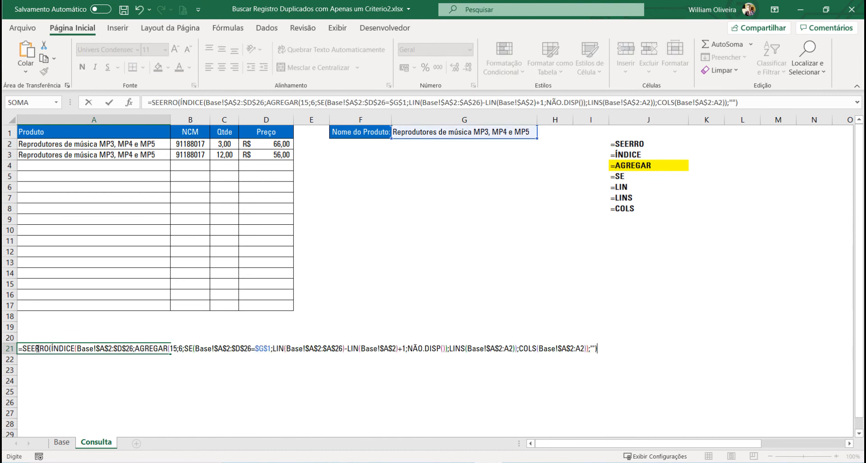
left_click(19, 350)
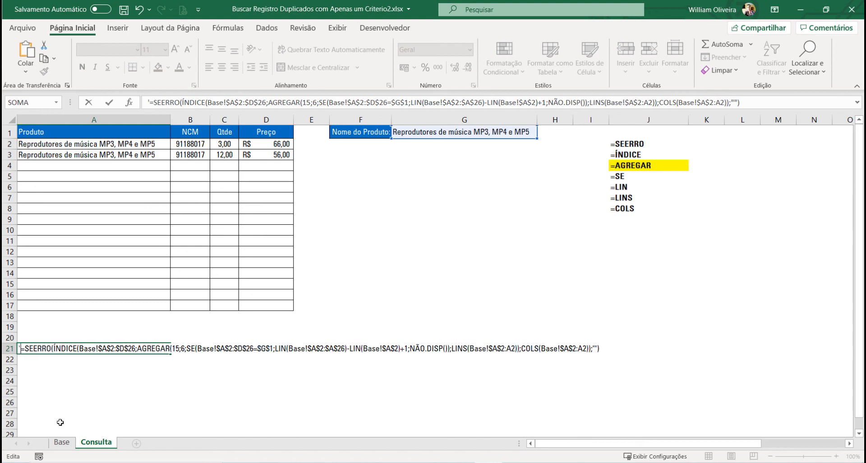
key("Return")
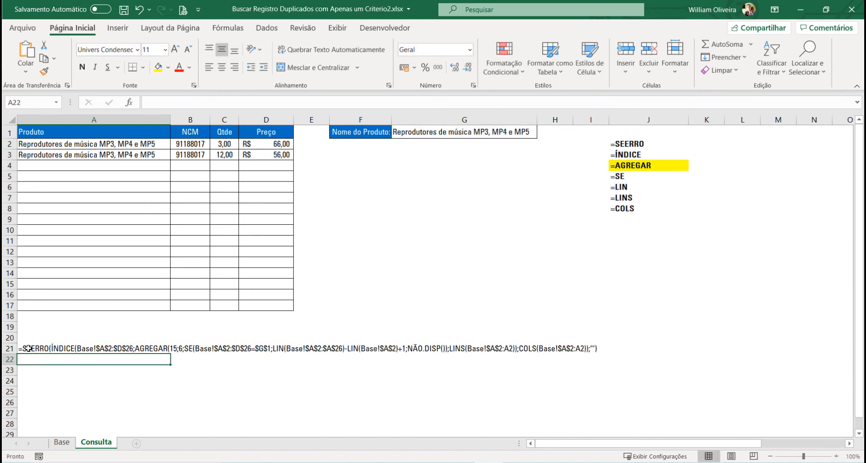
- Format the formula text in A21 as bold at font size 14
left_click(28, 349)
left_click(174, 49)
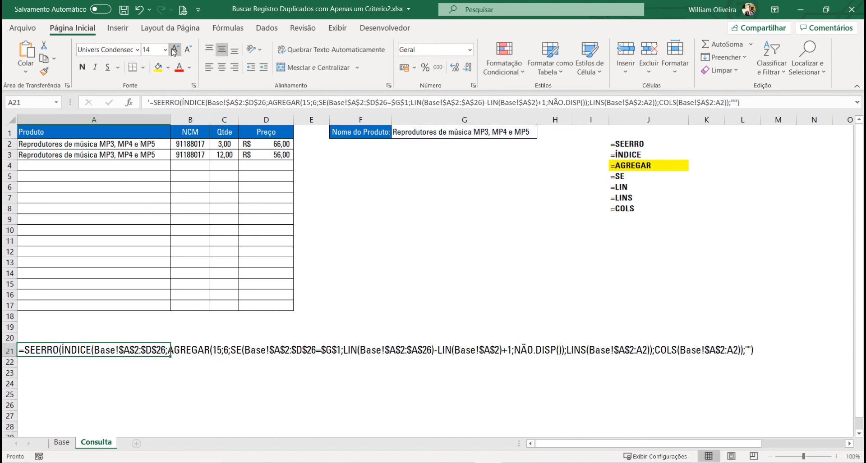
left_click(174, 50)
left_click(174, 50)
left_click(174, 49)
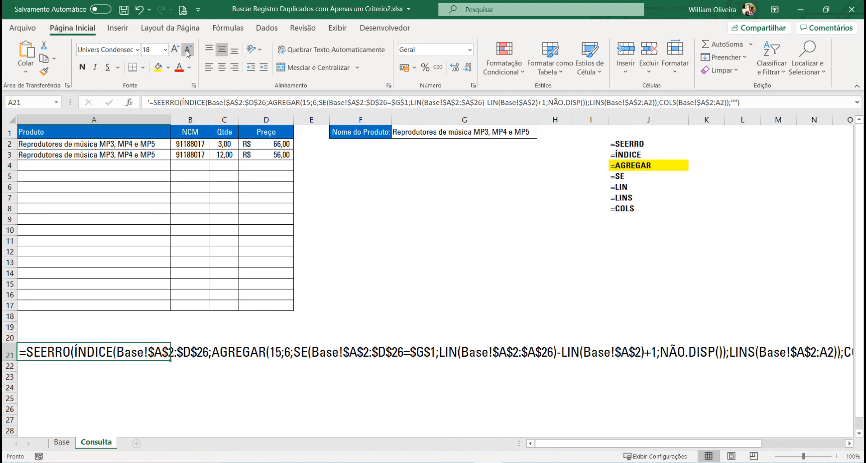
left_click(188, 49)
left_click(188, 50)
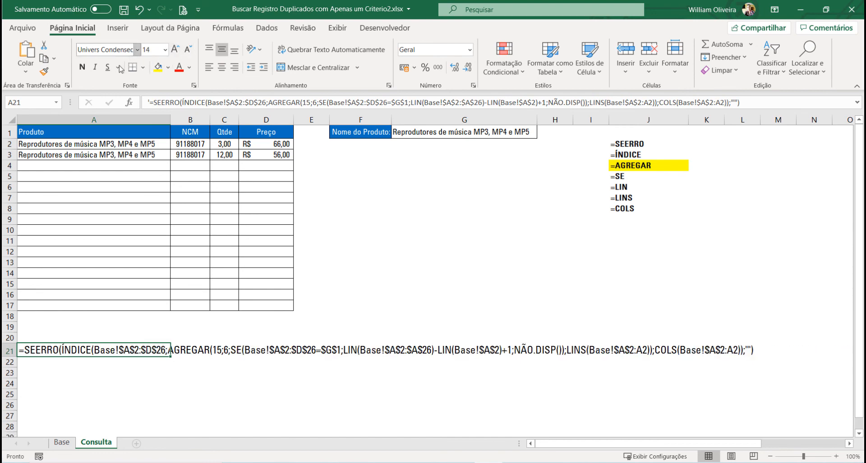
left_click(83, 67)
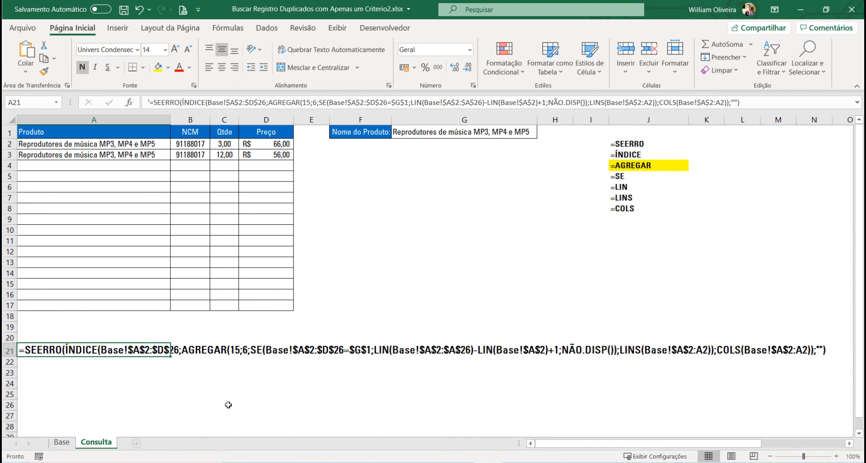
key("Down")
key("Up")
left_click(623, 212)
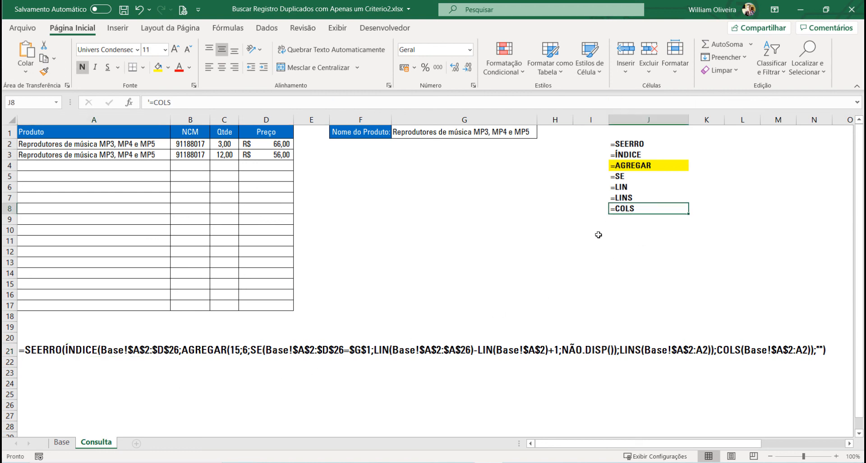
left_click(636, 176)
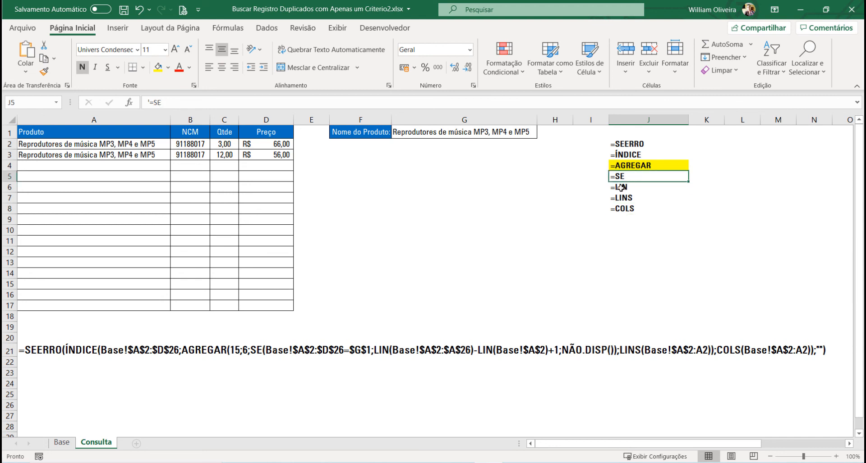